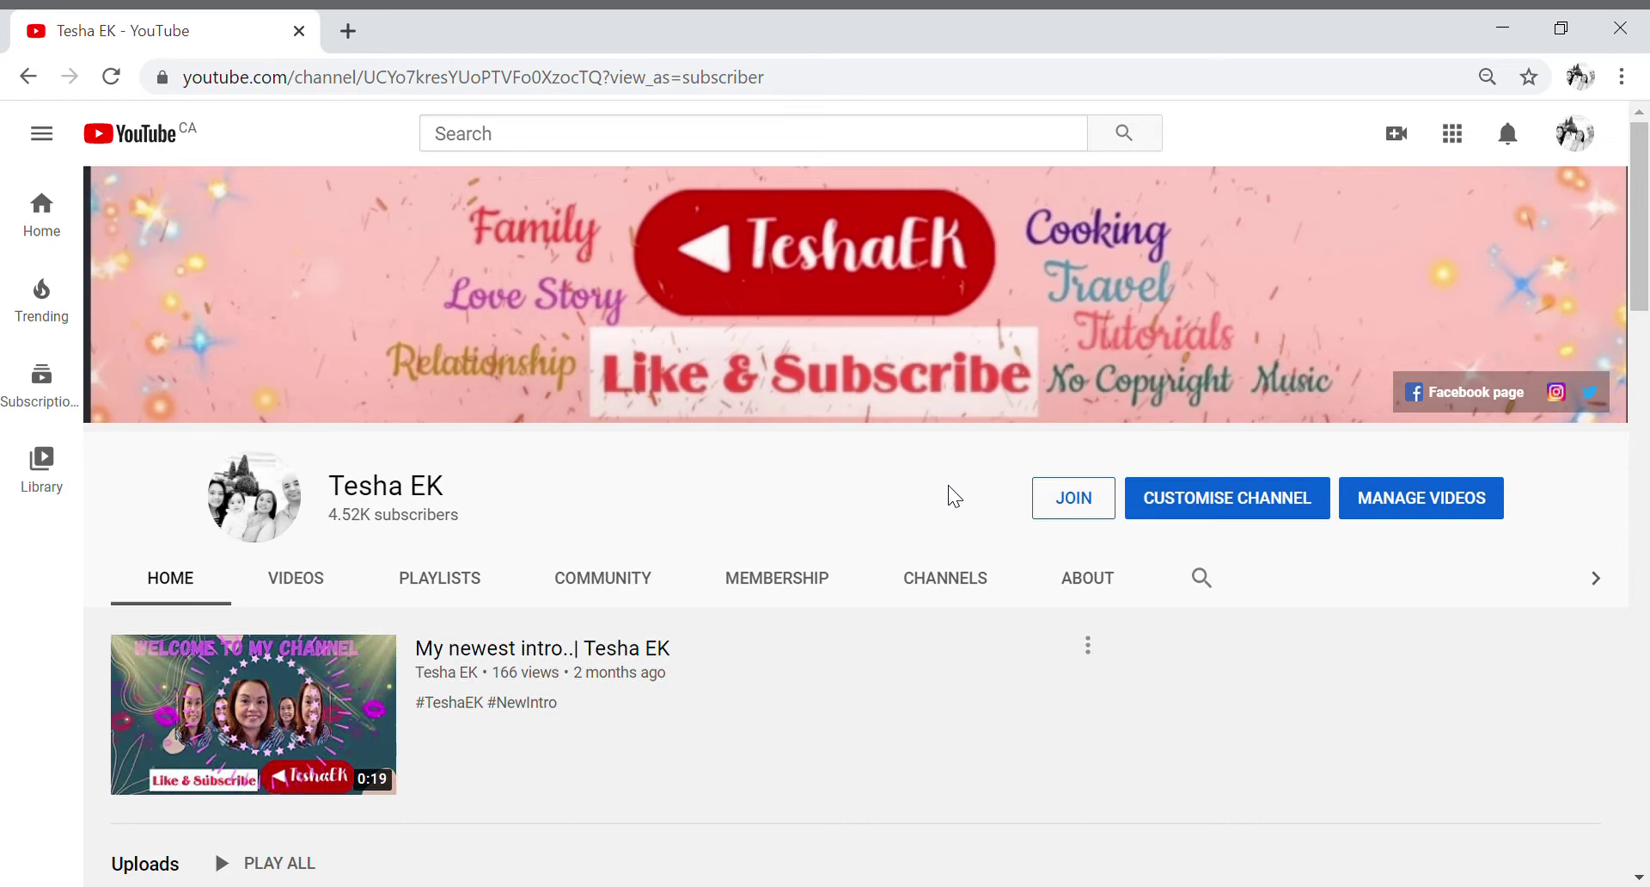
# Step: Choose Go live from YouTube's Create menu to start a new live stream
pyautogui.click(1398, 135)
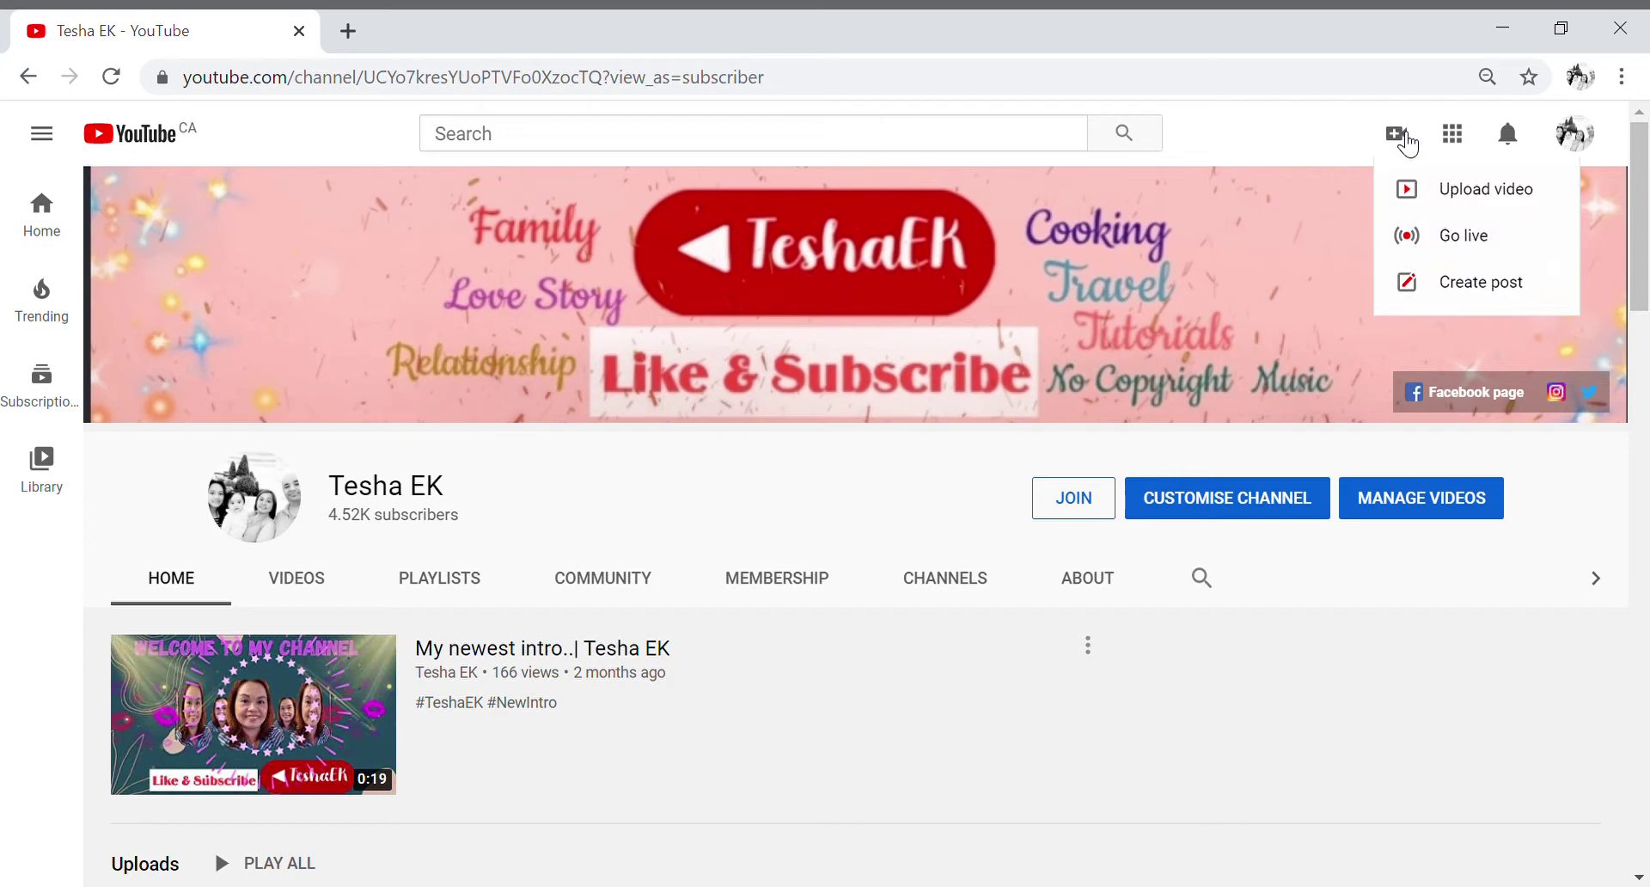
pyautogui.click(1461, 237)
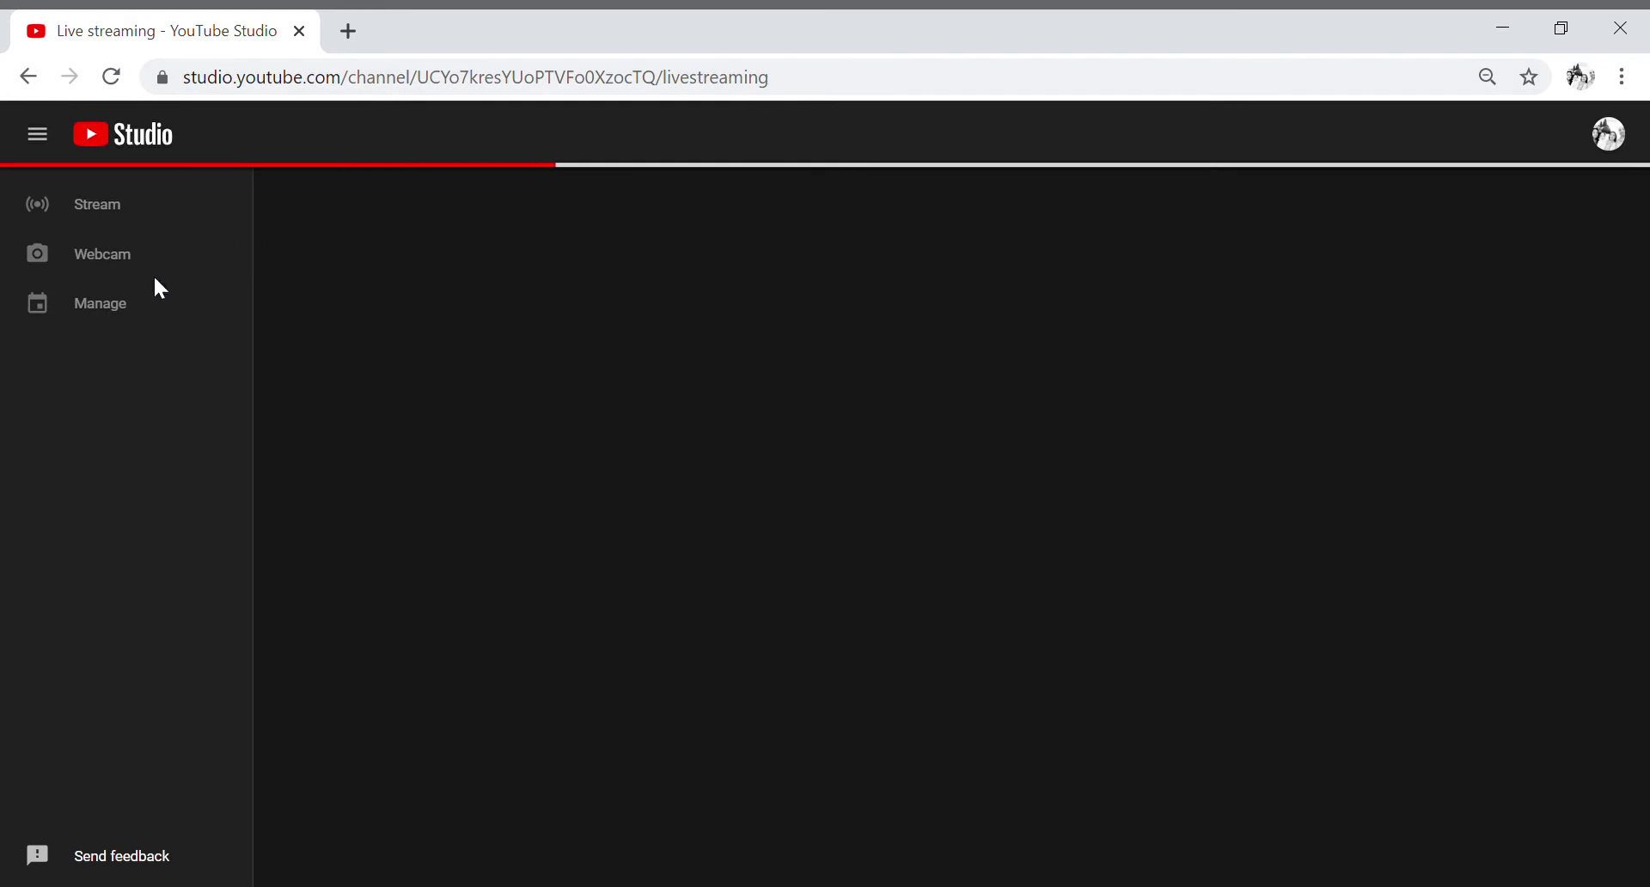
# Step: Choose Webcam as the stream source and title the stream 'live test'
pyautogui.click(130, 256)
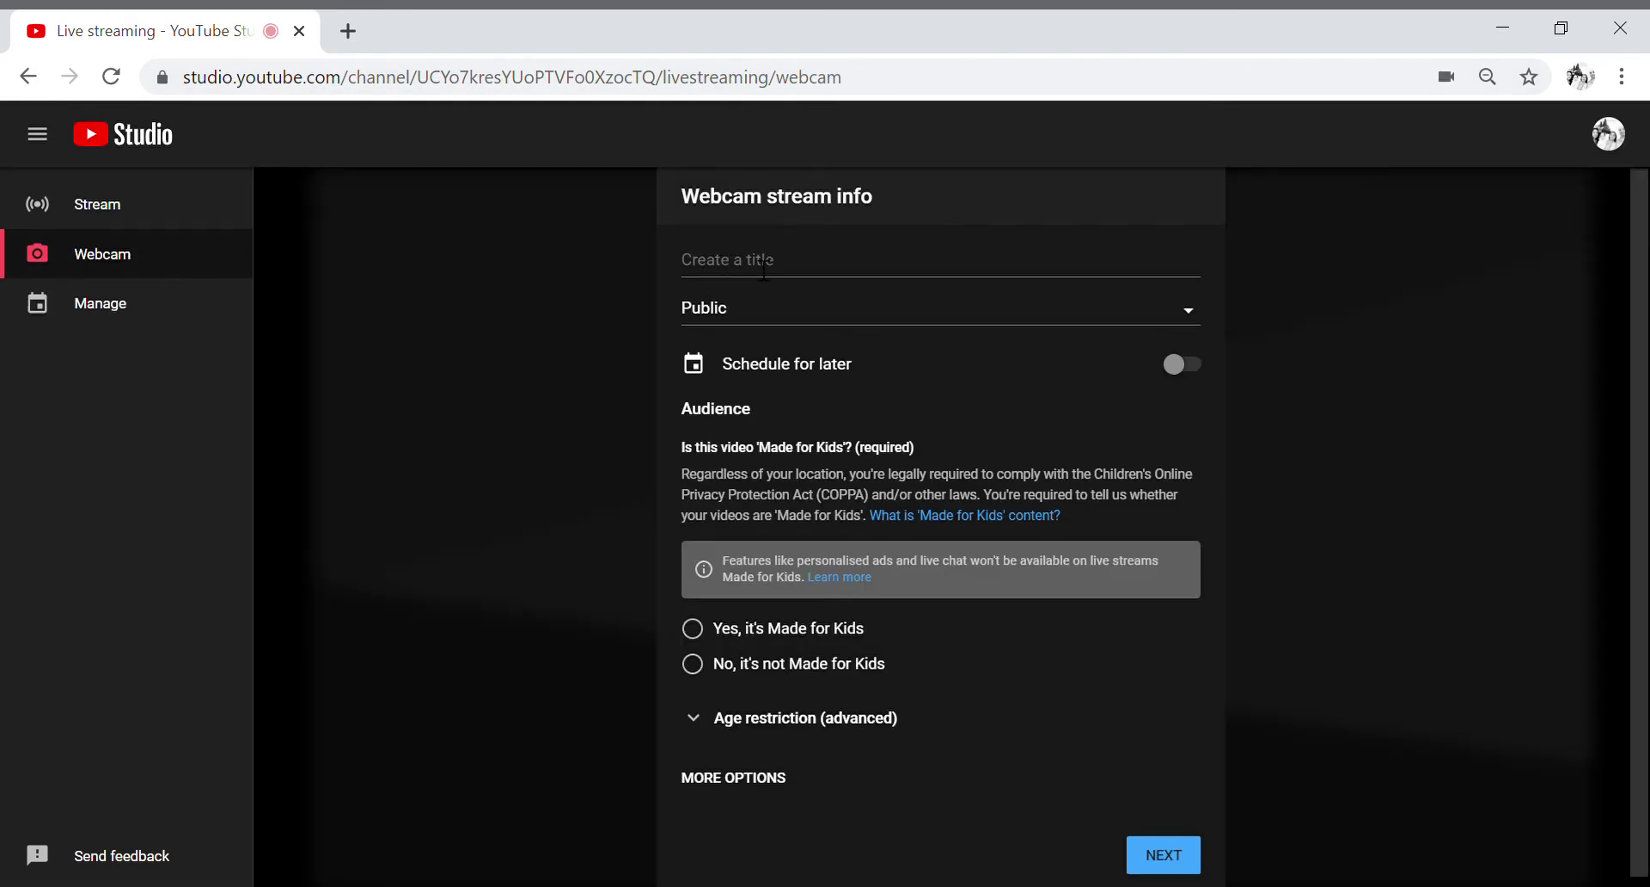
pyautogui.click(763, 268)
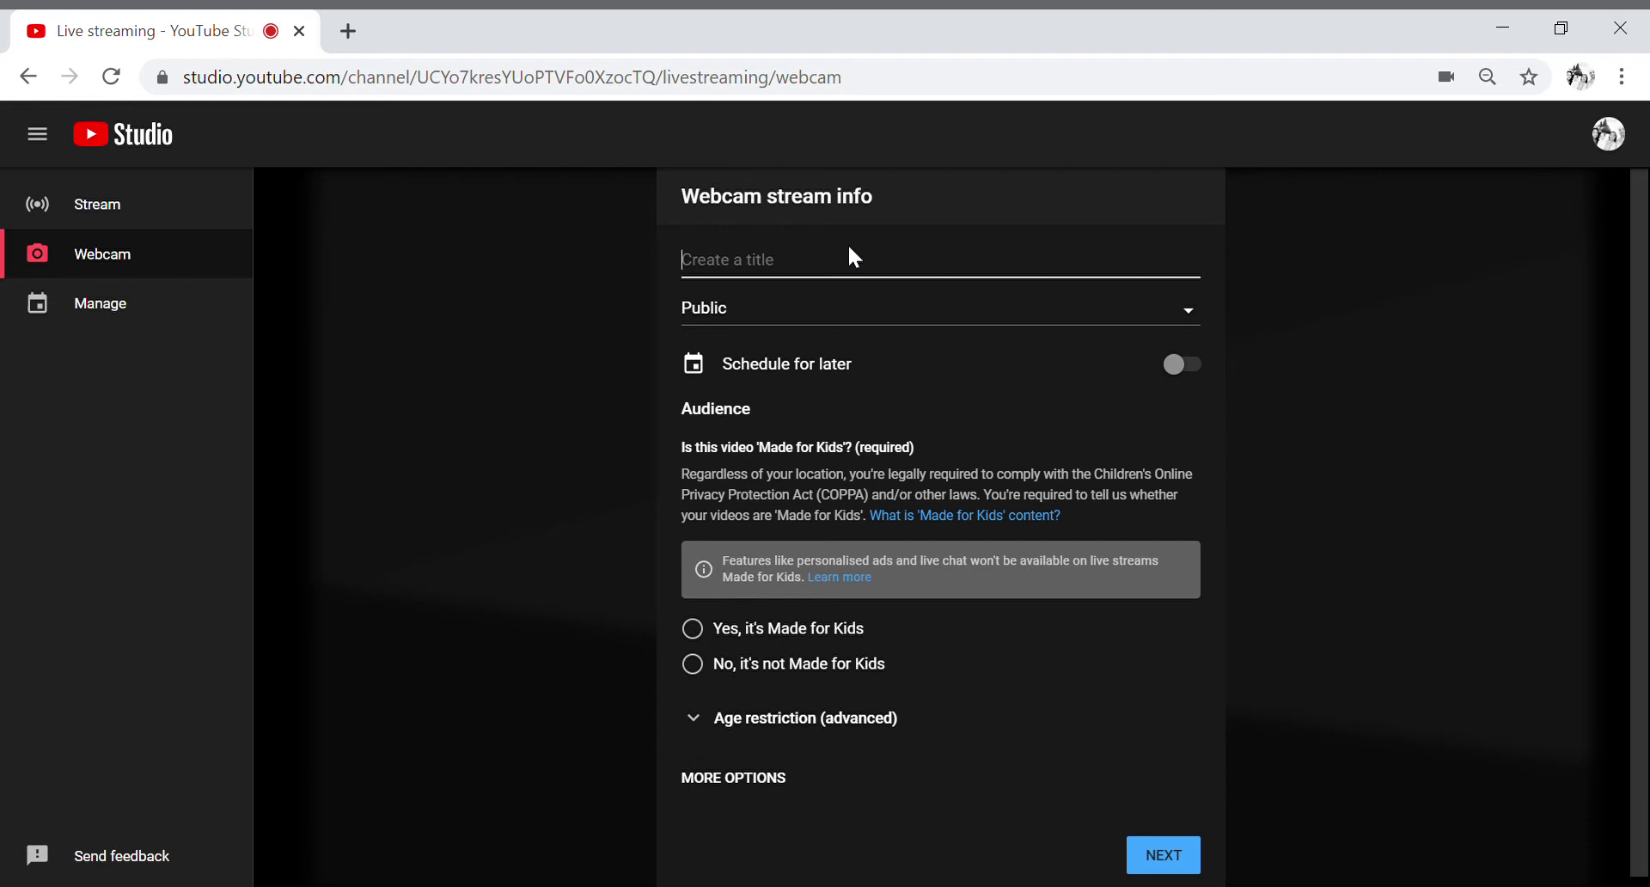
pyautogui.write('livet')
pyautogui.press('BackSpace')
pyautogui.press('BackSpace')
pyautogui.write('test')
# Step: Mark the stream as not made for kids and reveal the extra options
pyautogui.click(694, 666)
pyautogui.click(778, 777)
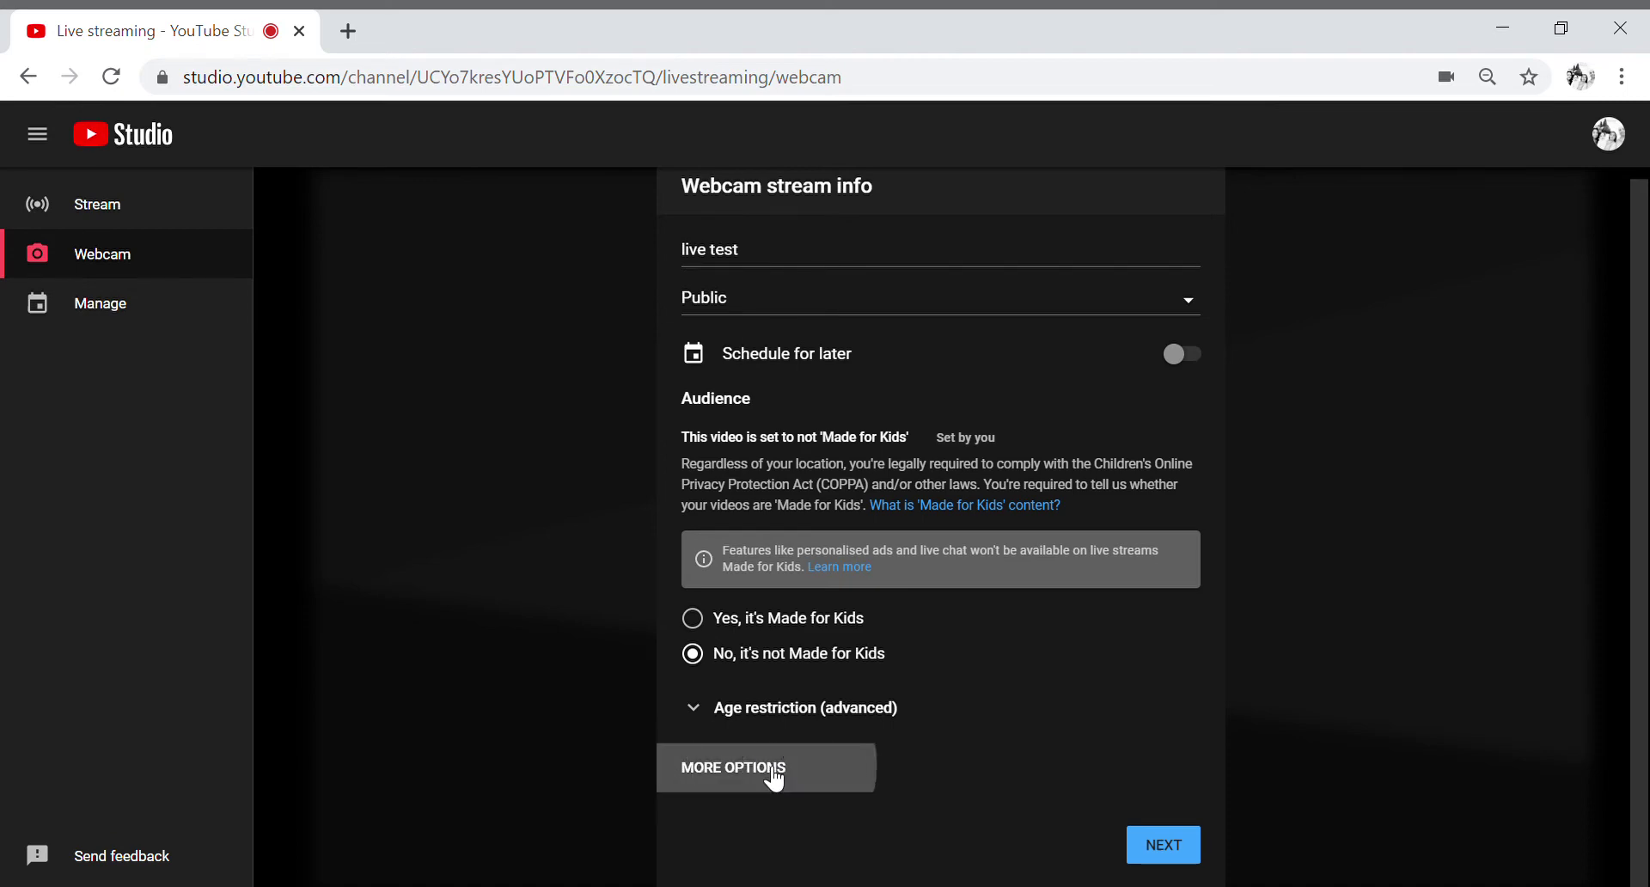
pyautogui.scroll(-3, 909, 721)
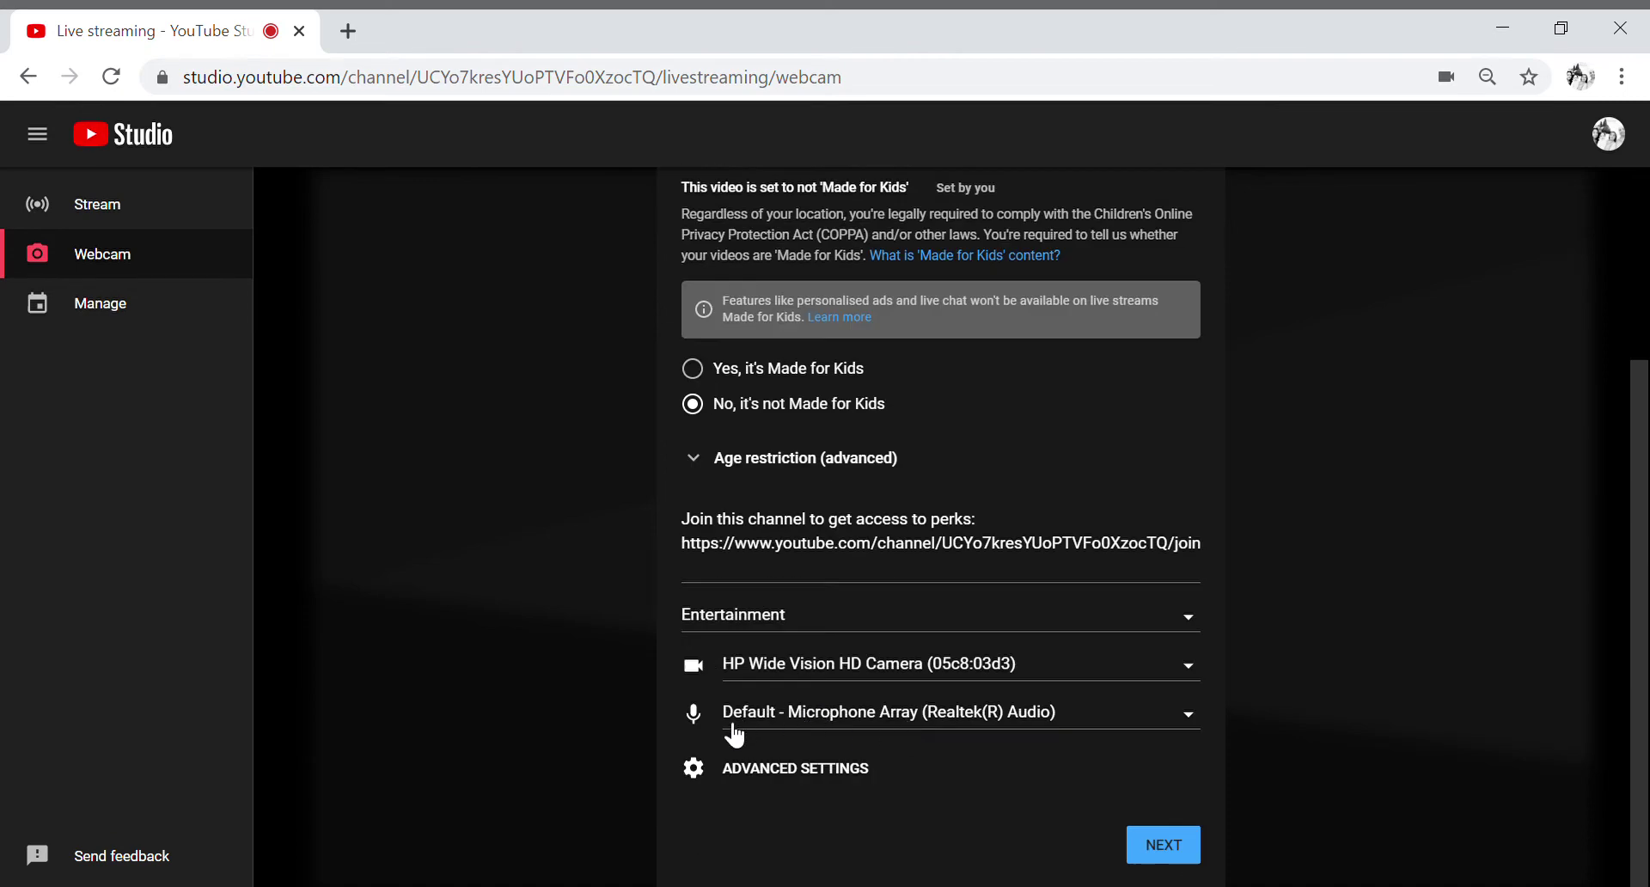
# Step: In advanced settings, turn monetisation on and chat off, then return to the form
pyautogui.click(761, 772)
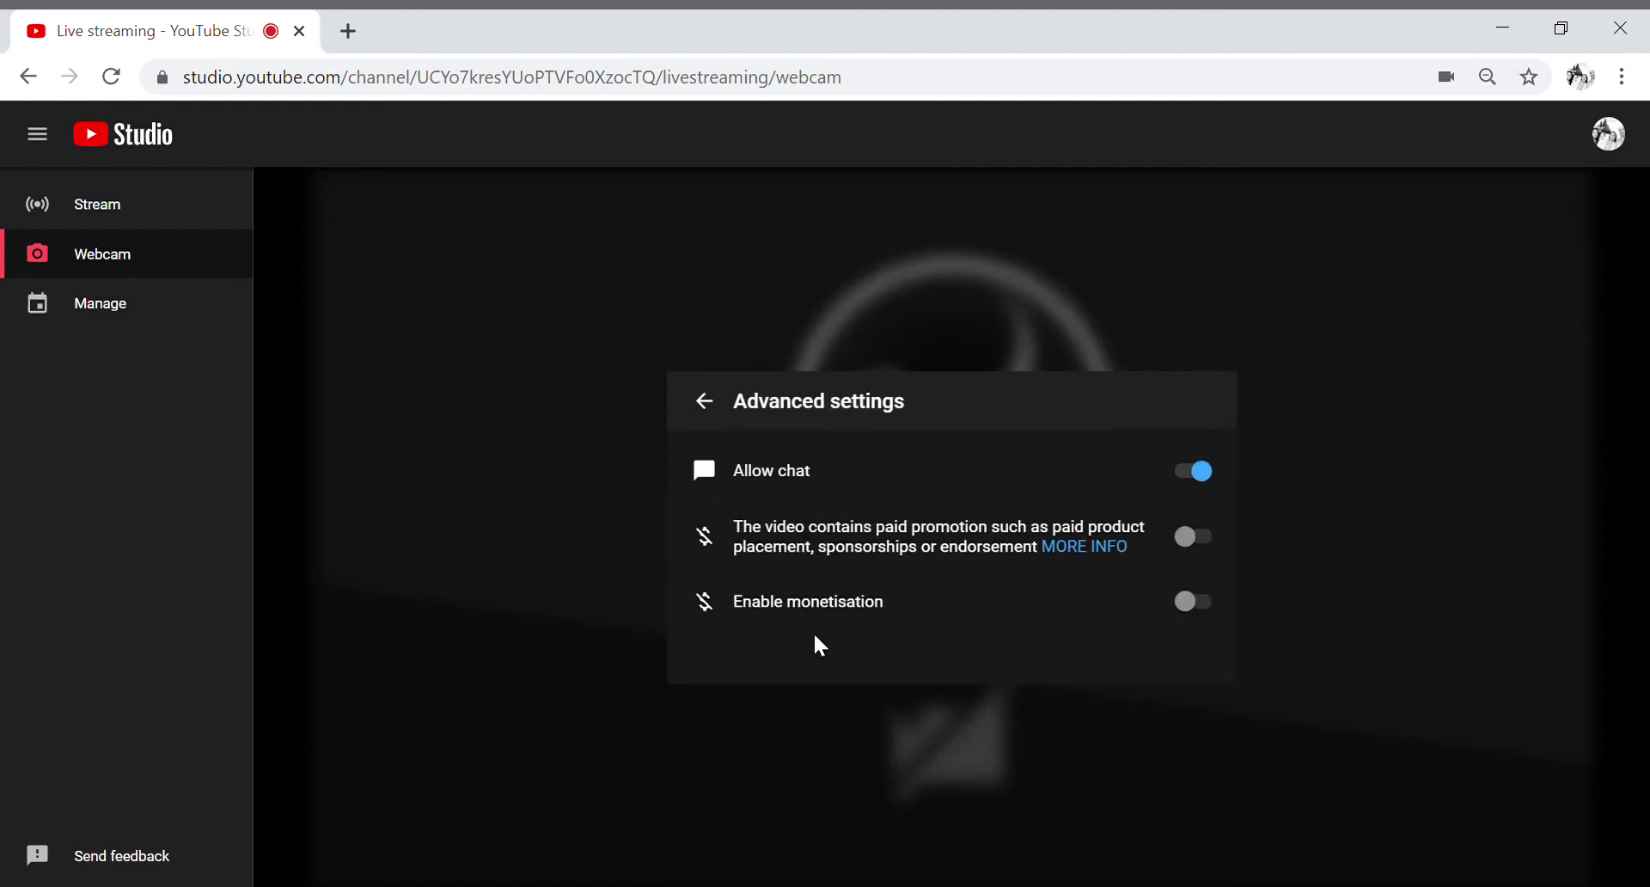
pyautogui.click(1198, 609)
pyautogui.click(1216, 474)
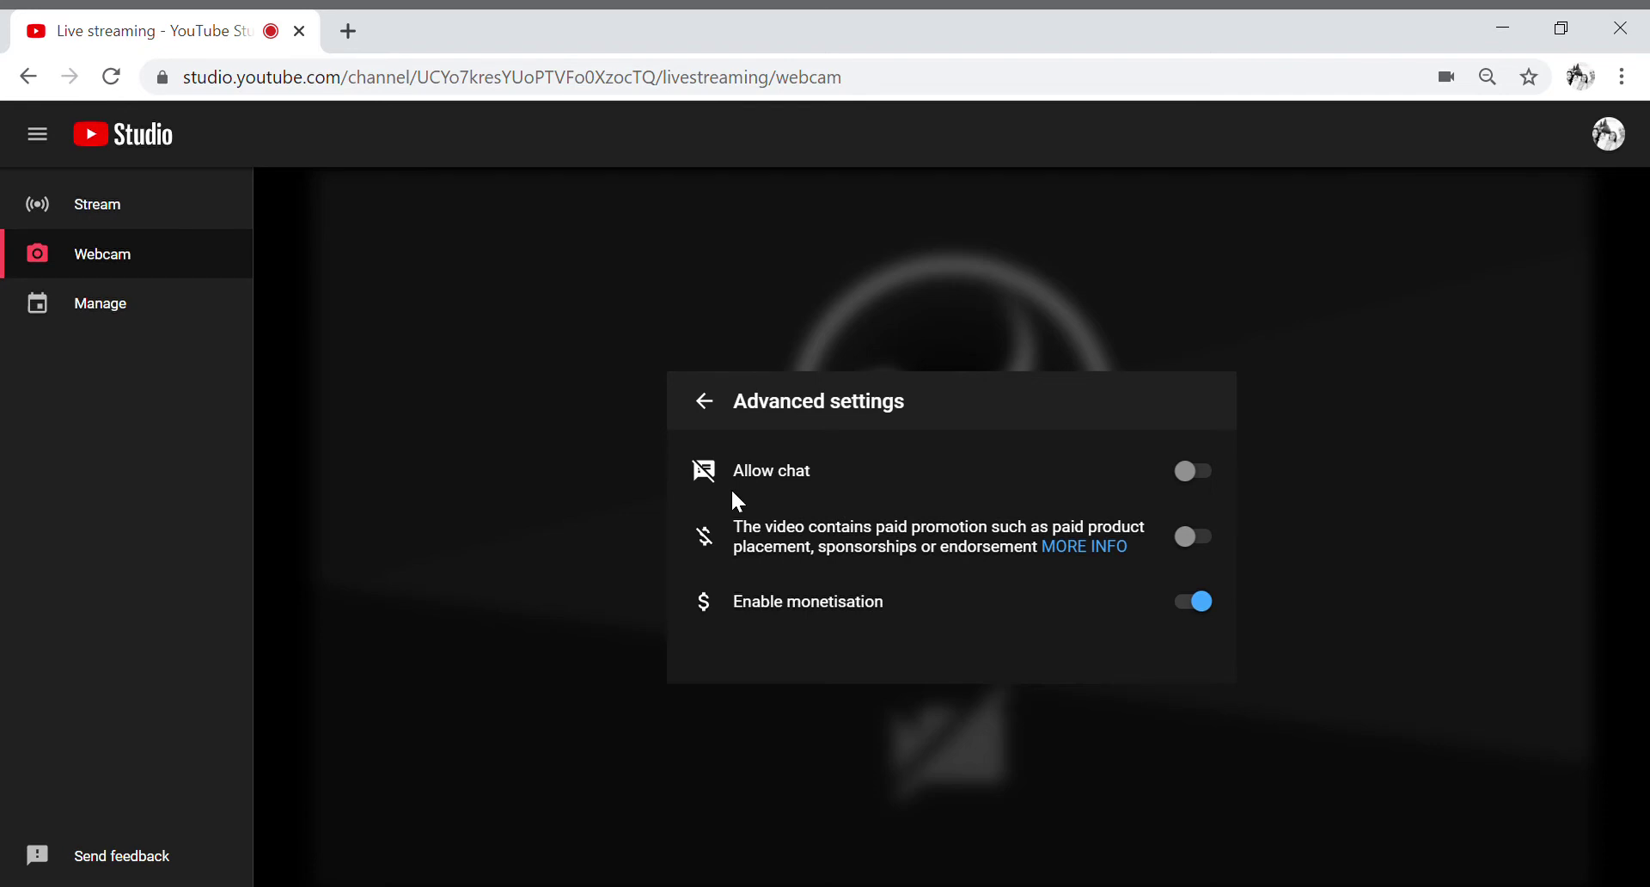
pyautogui.click(720, 408)
pyautogui.scroll(-3, 894, 662)
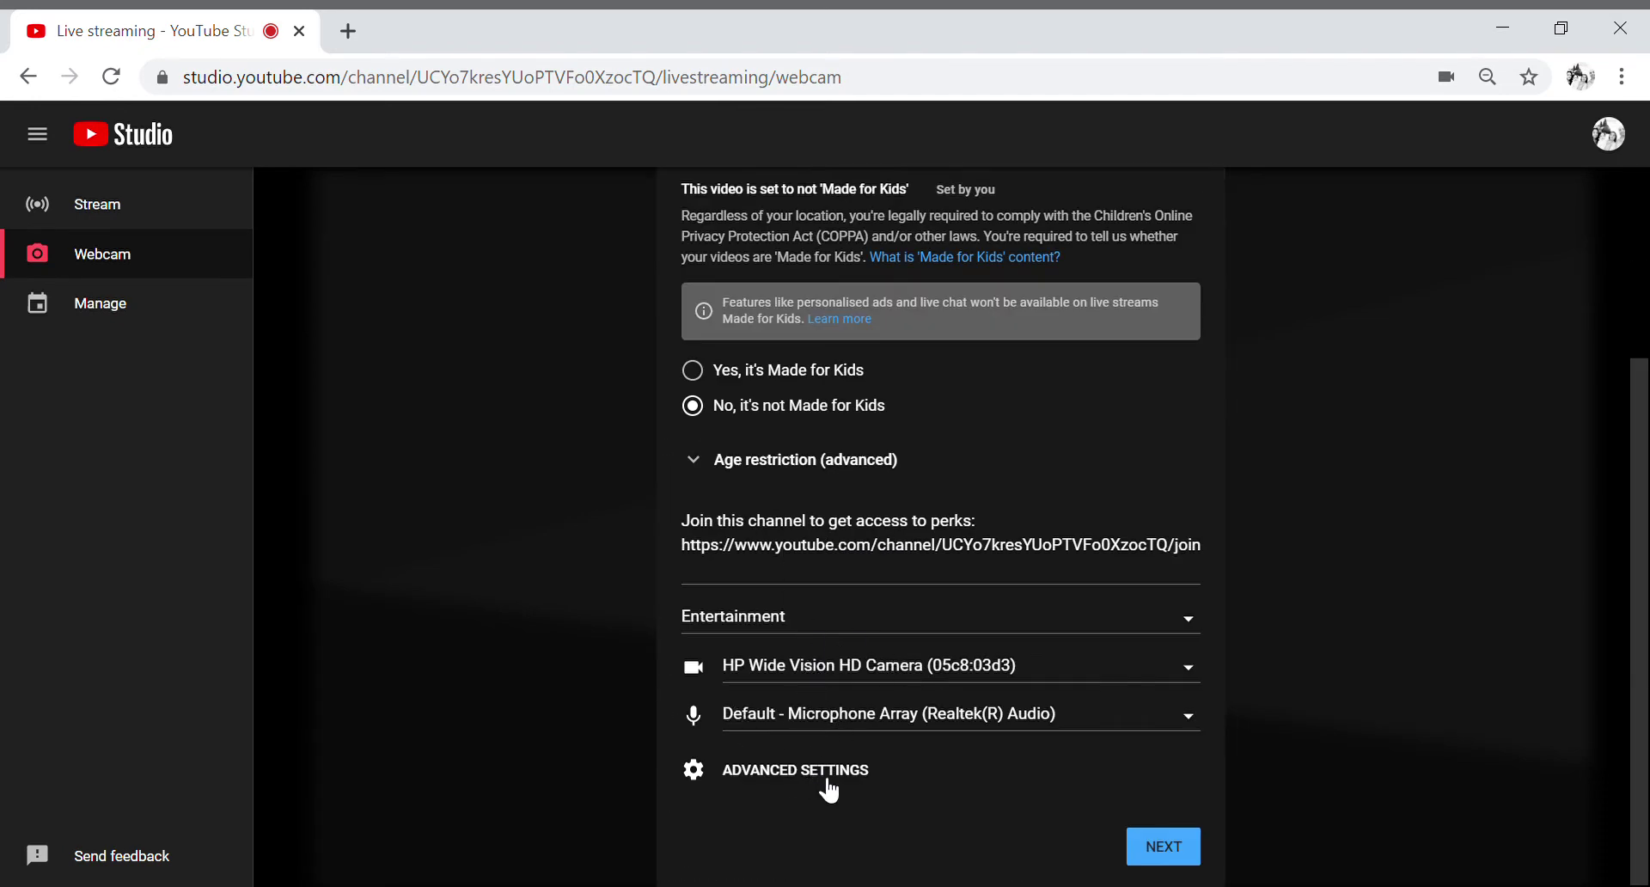
# Step: Recheck the advanced settings for chat off and monetisation on, then go back
pyautogui.click(784, 771)
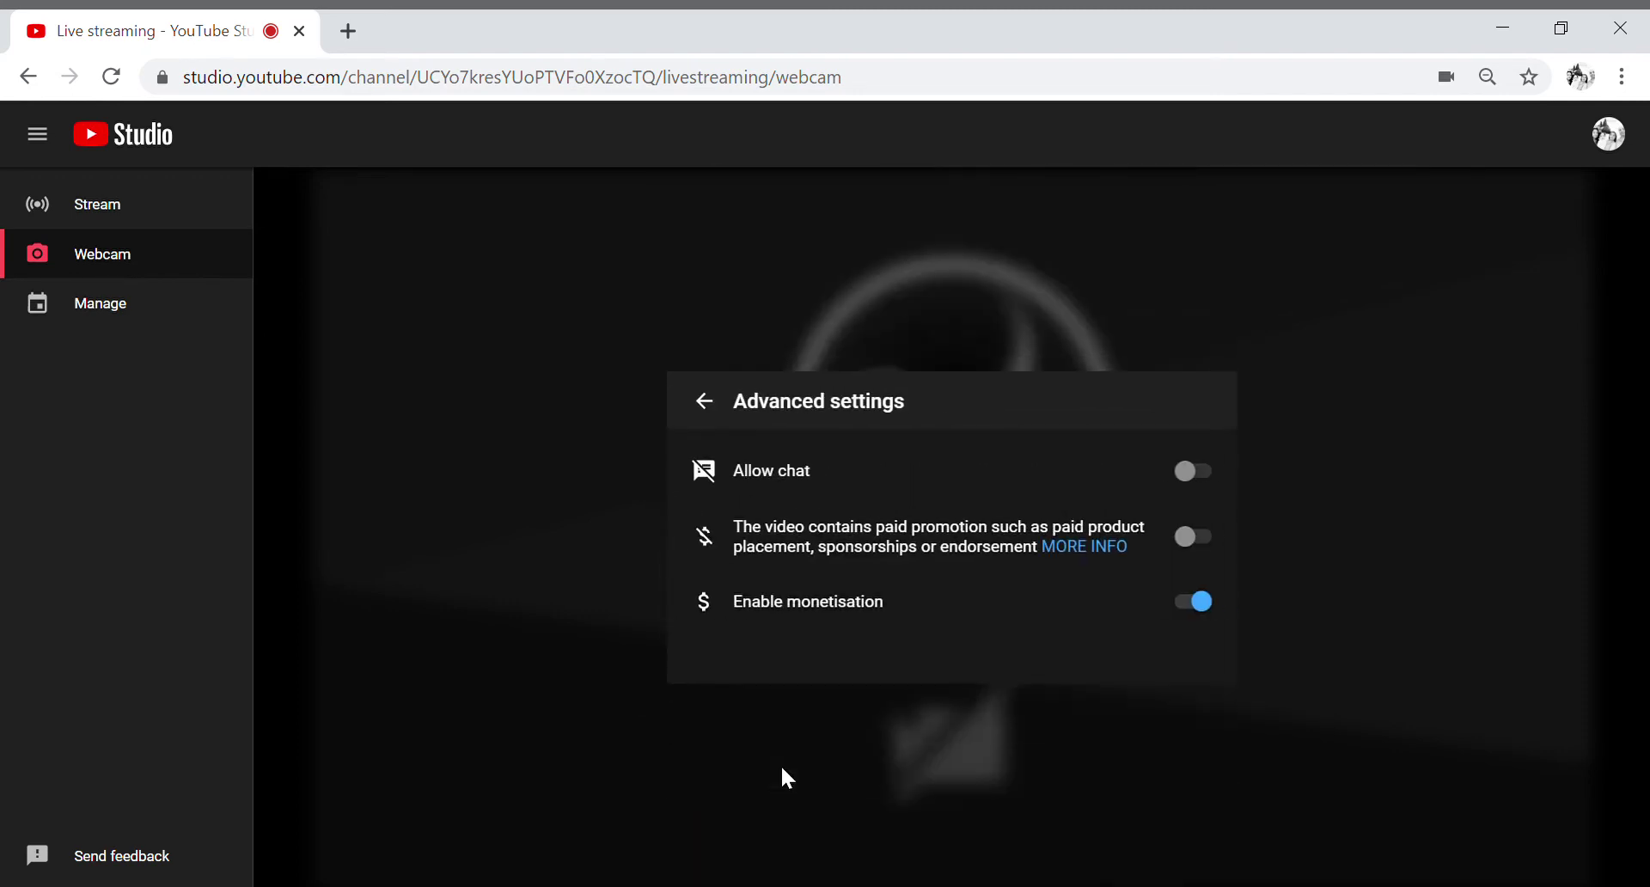
pyautogui.click(714, 402)
pyautogui.scroll(-3, 1049, 778)
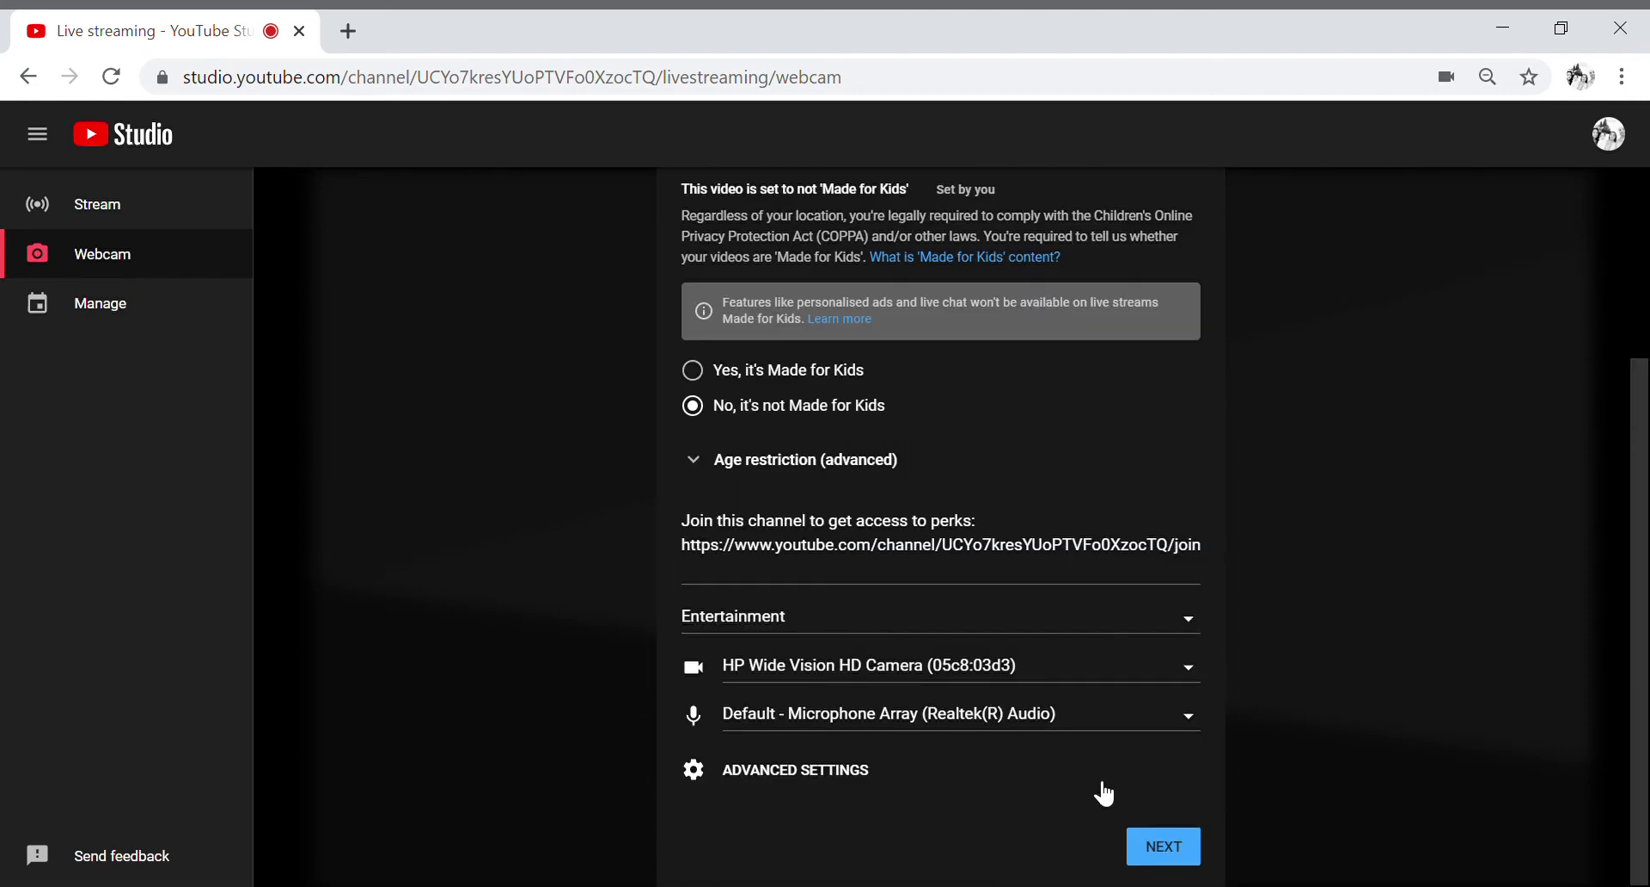
# Step: Create the stream preview, keep HP Wide Vision HD Camera, and open Edit settings
pyautogui.click(1165, 844)
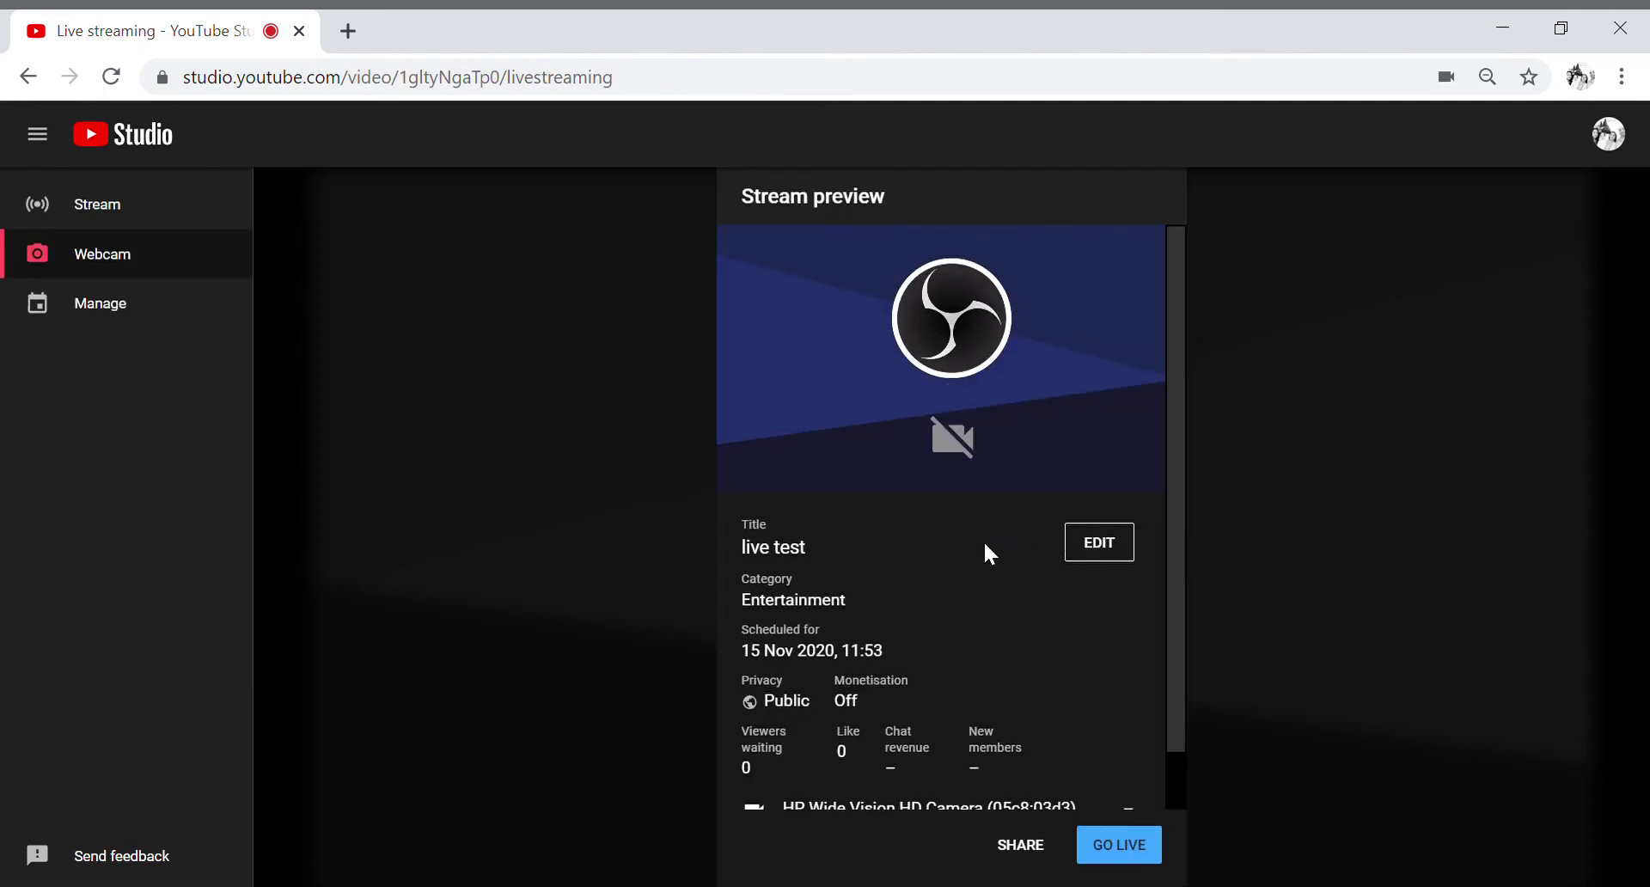
pyautogui.moveTo(944, 400)
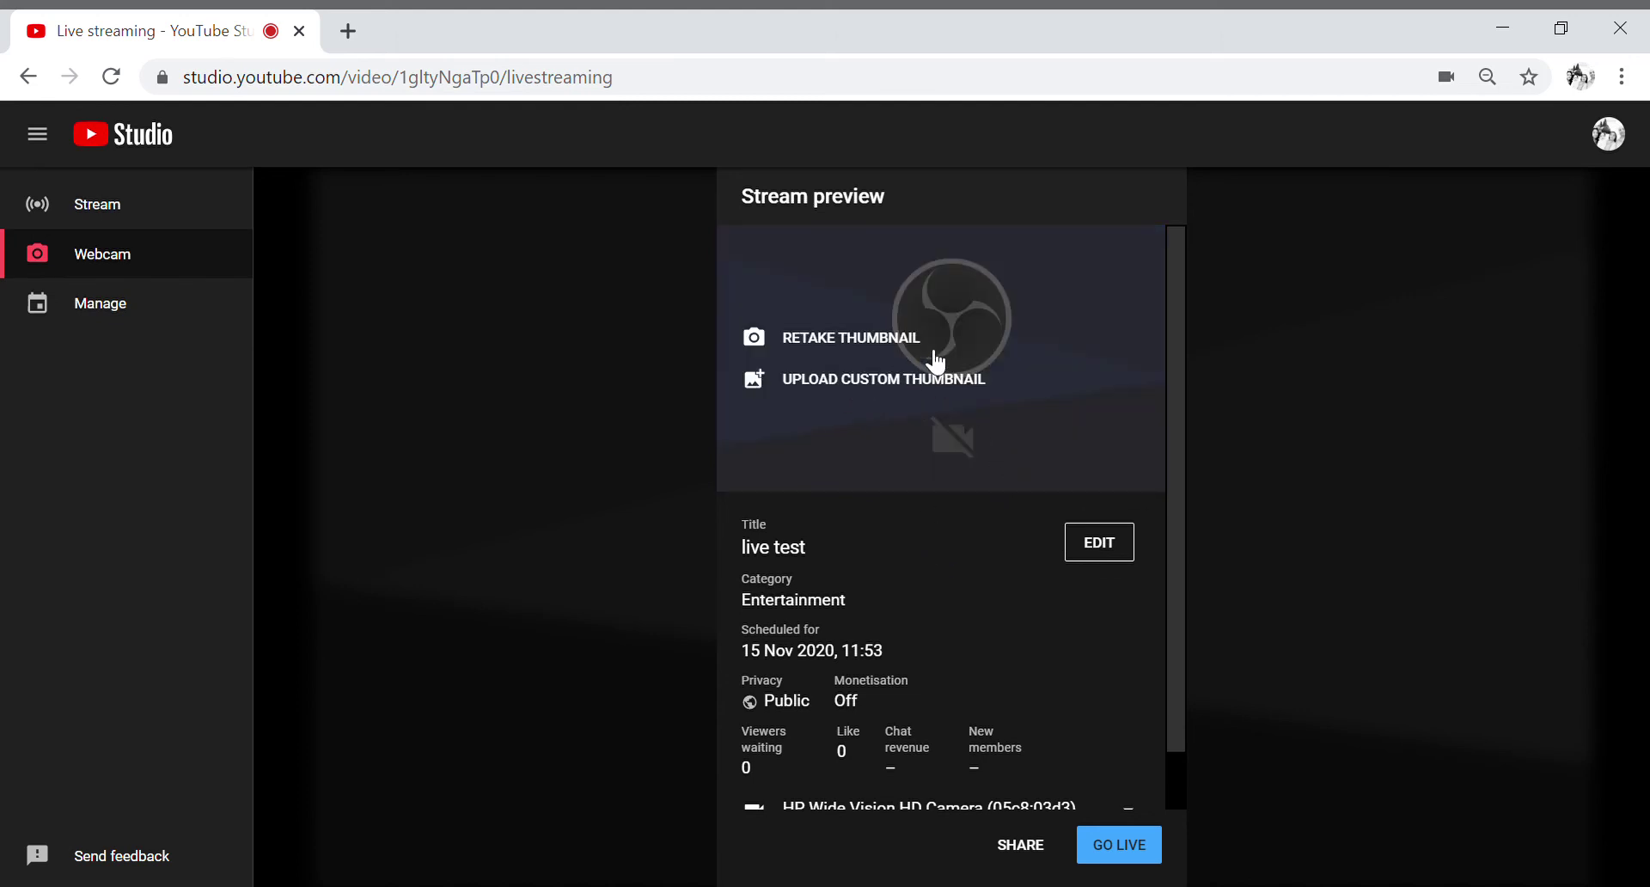
pyautogui.scroll(-1, 920, 707)
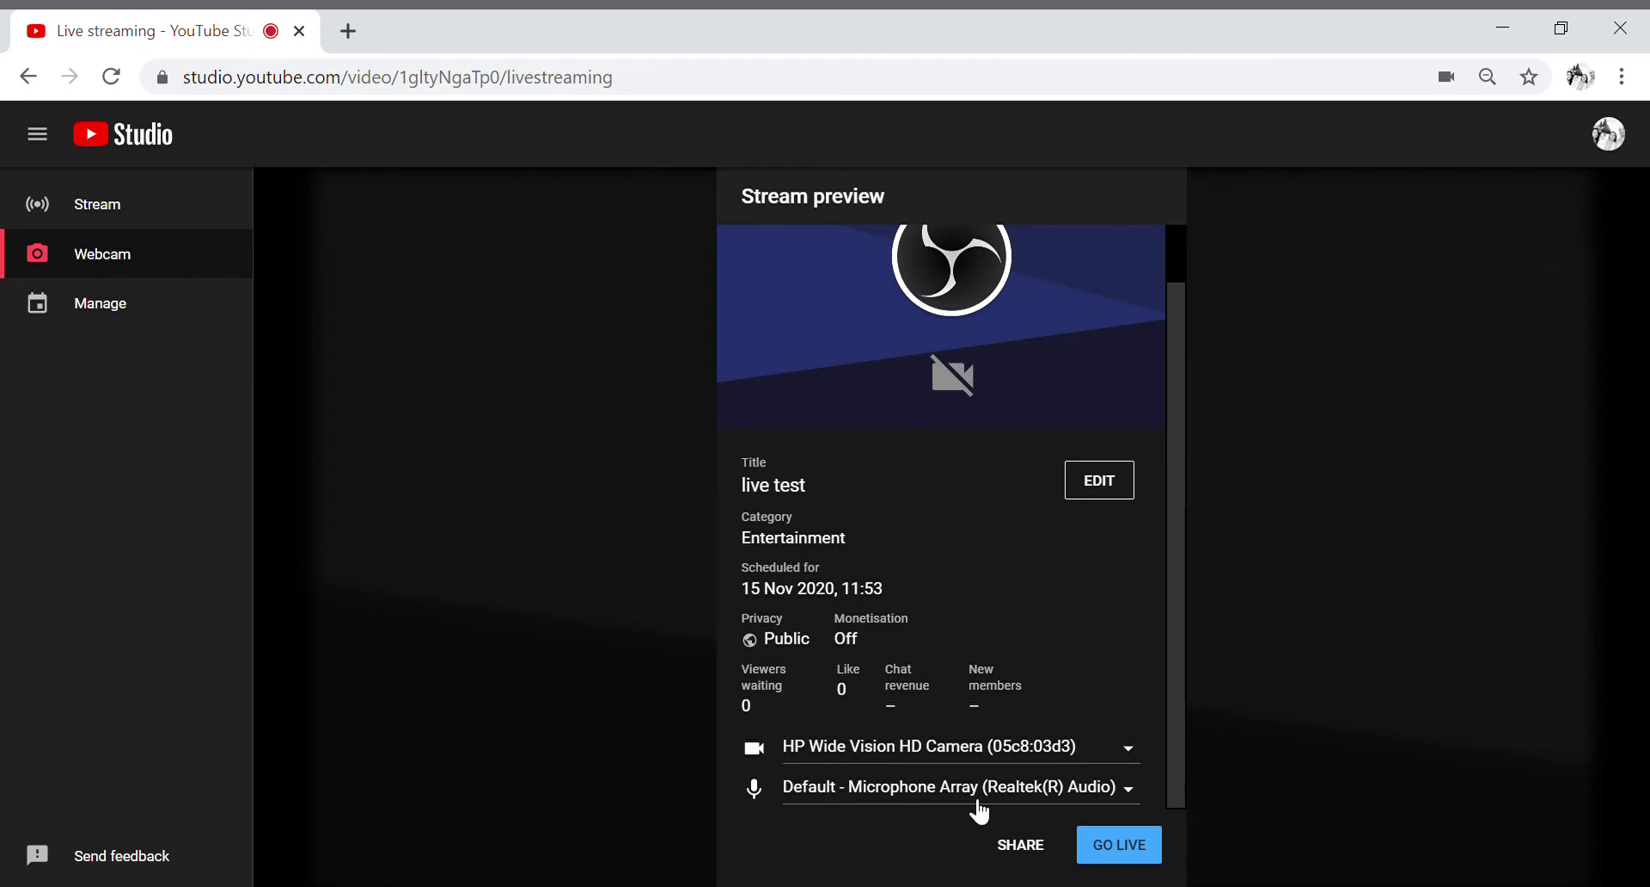
pyautogui.click(1133, 750)
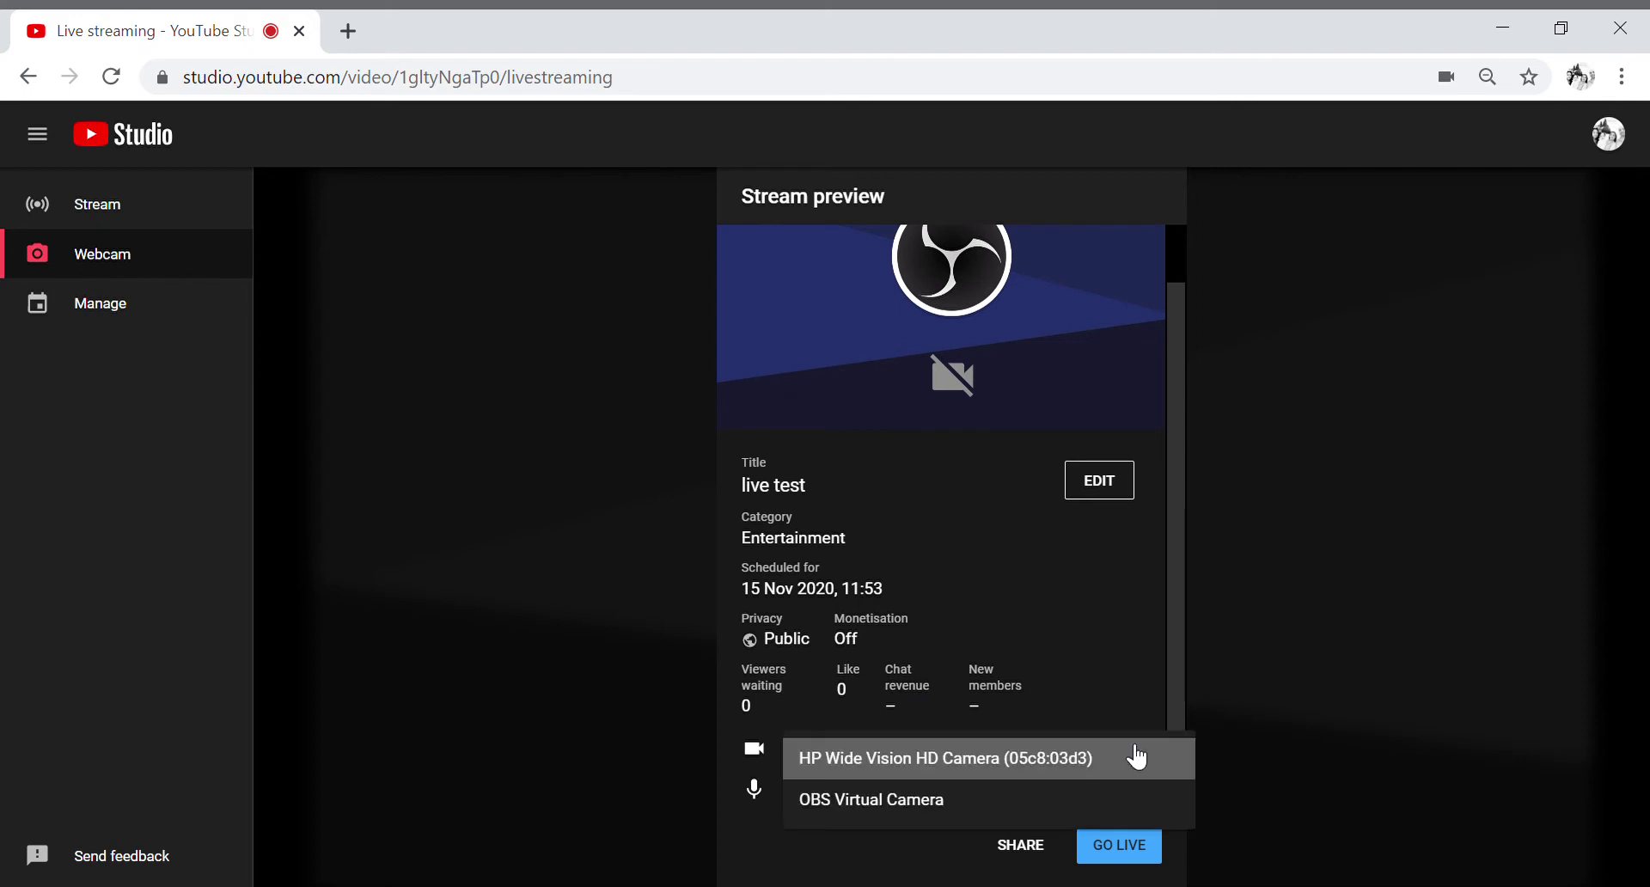
pyautogui.click(941, 759)
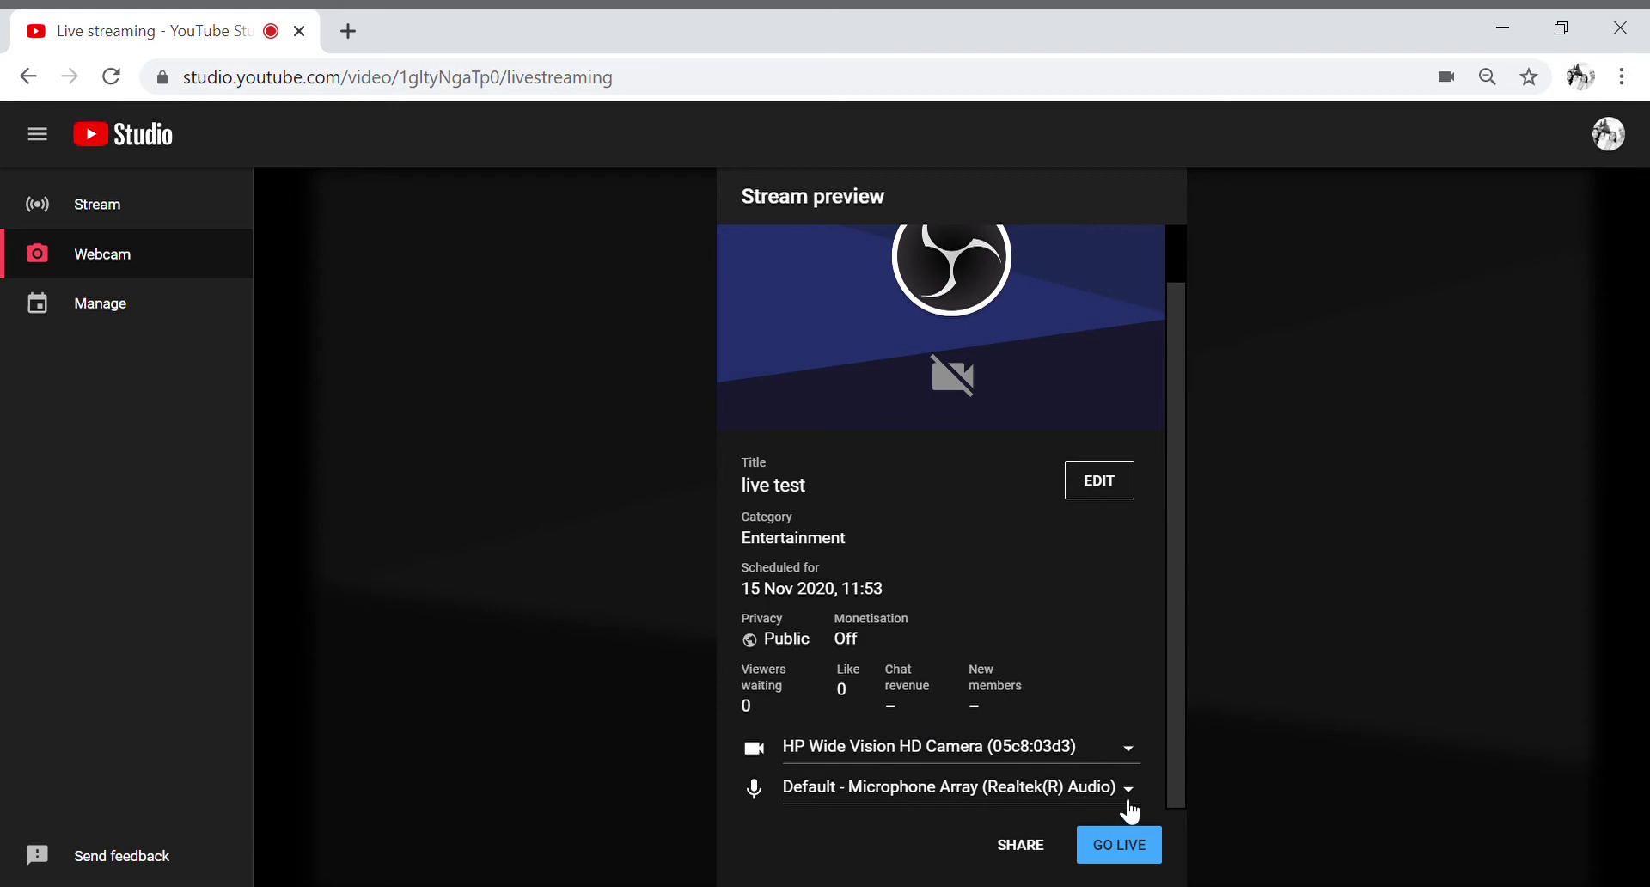
pyautogui.click(1108, 497)
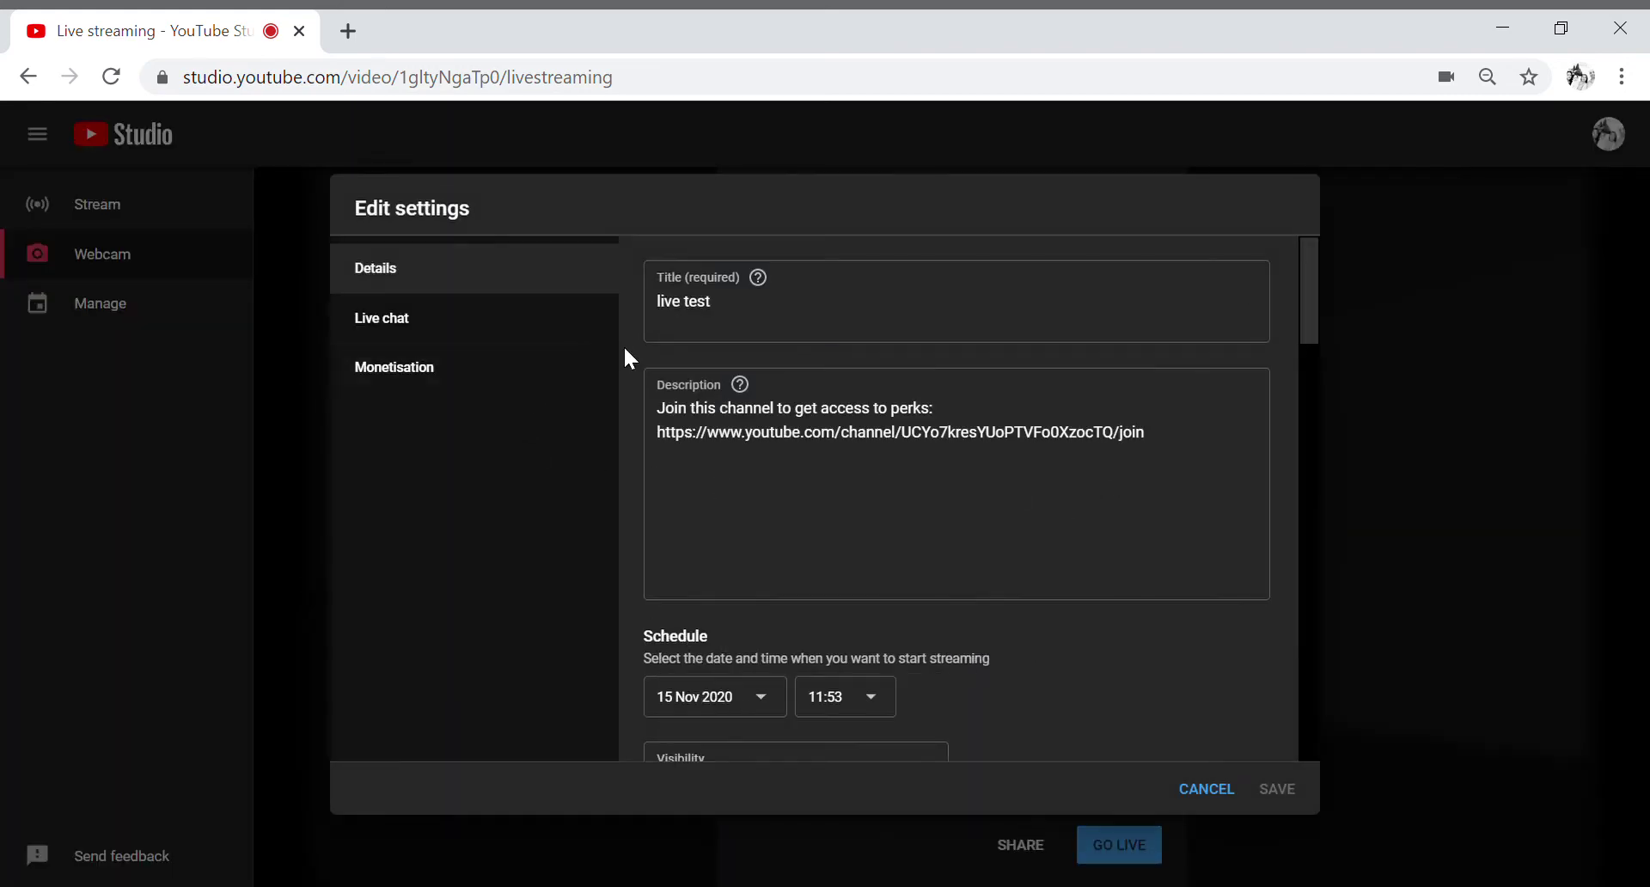
# Step: Check Live chat, then view Monetisation: on, with display, overlay, sponsored card and skippable ads
pyautogui.click(419, 329)
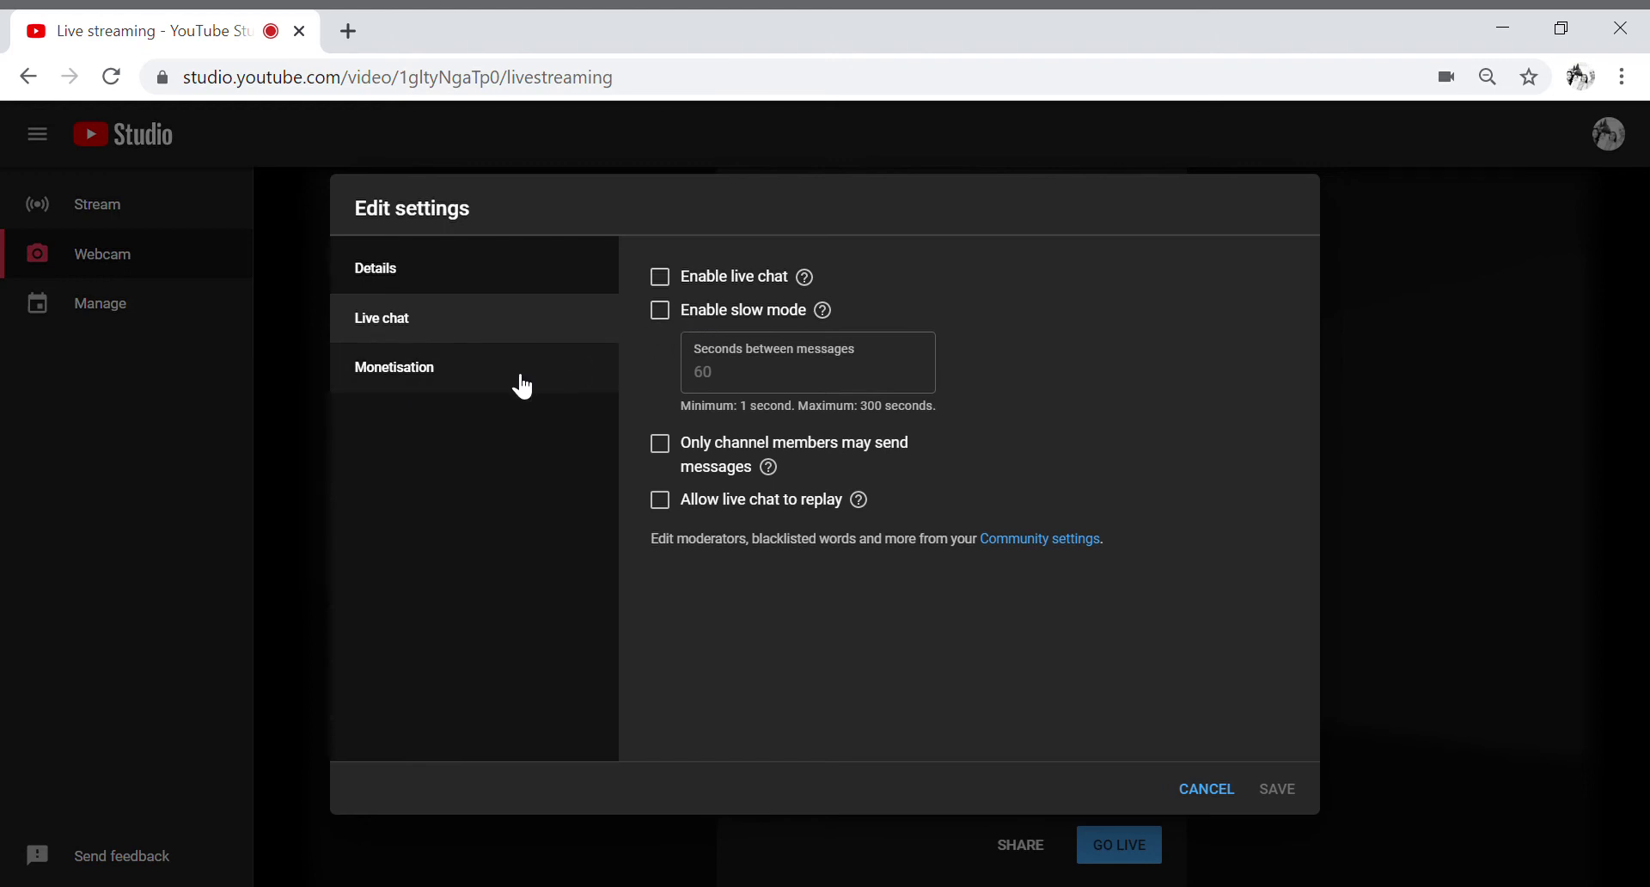
pyautogui.click(424, 380)
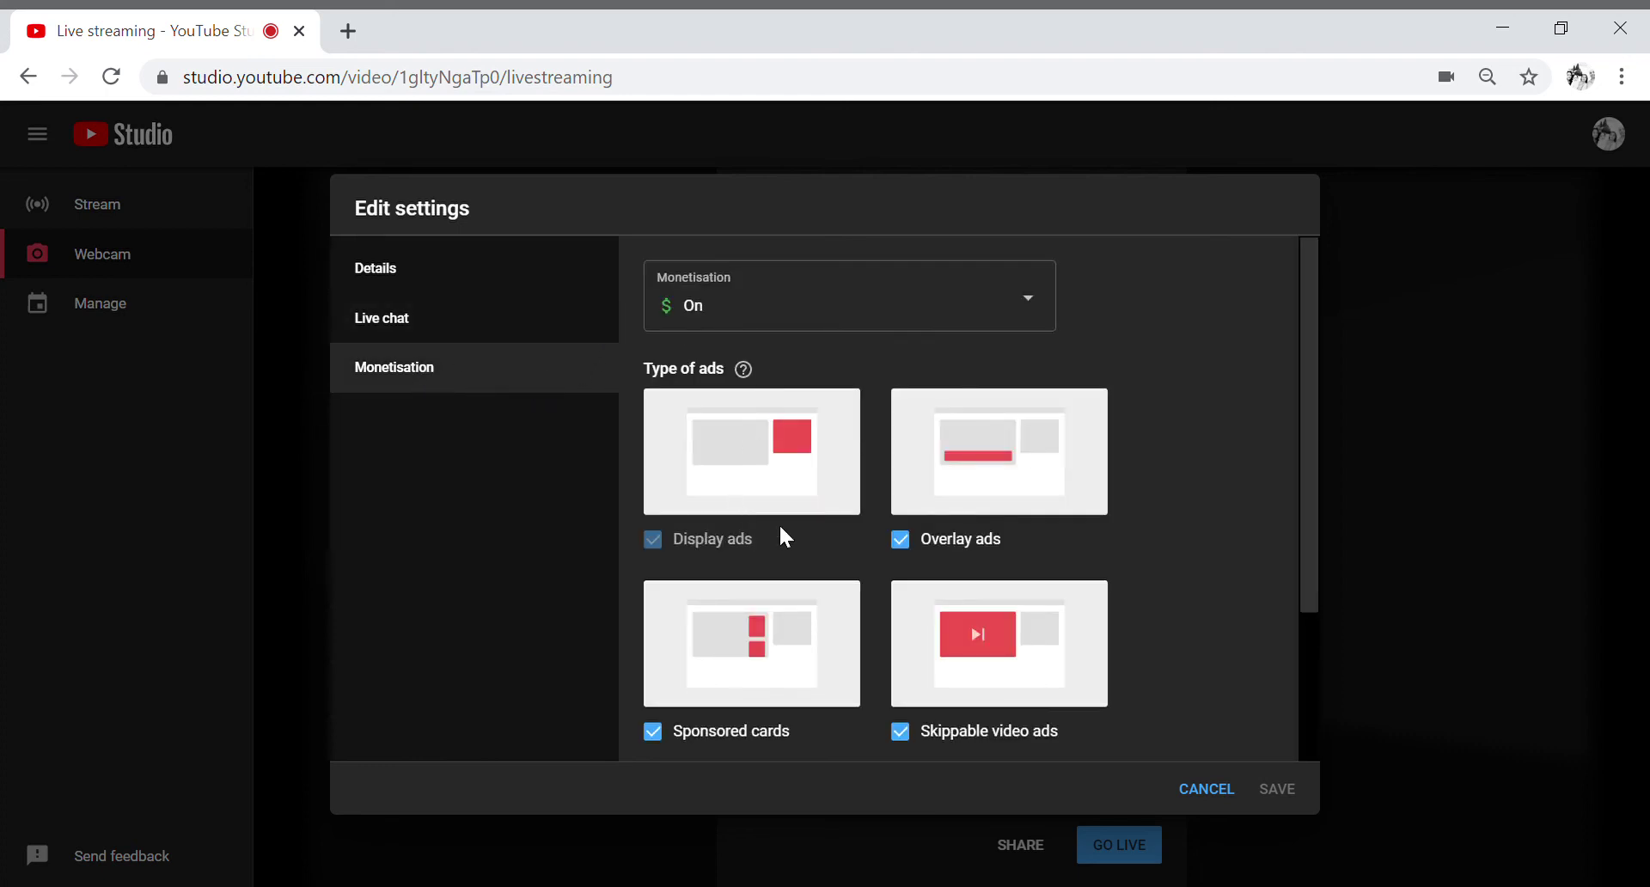
# Step: On the Details page, select and delete the stream's entire description
pyautogui.click(401, 267)
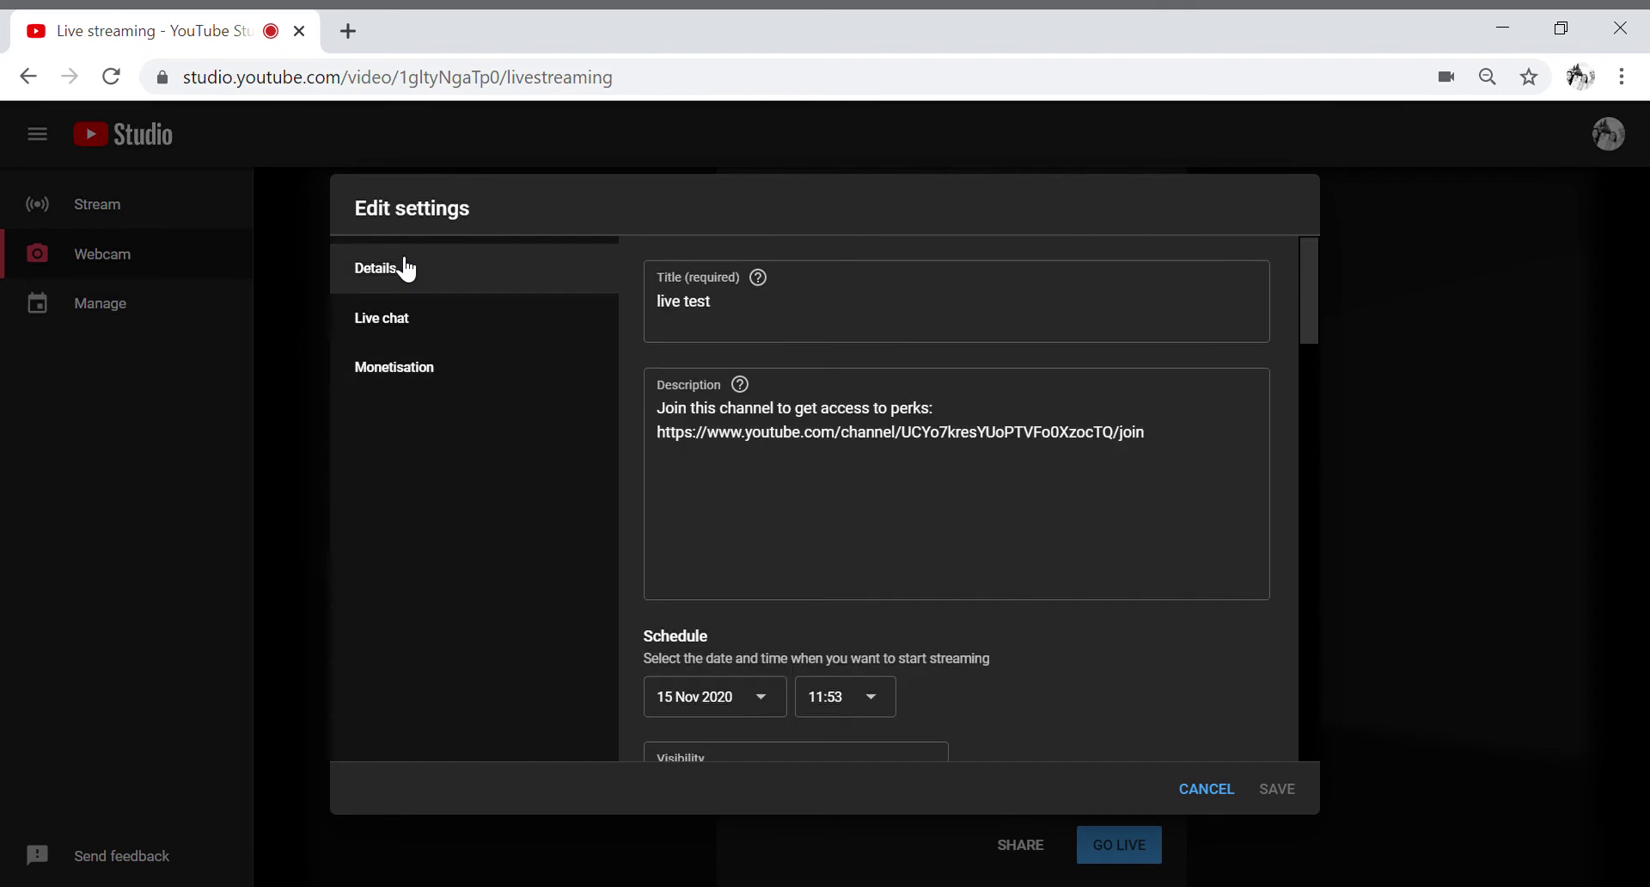
pyautogui.scroll(-12, 804, 525)
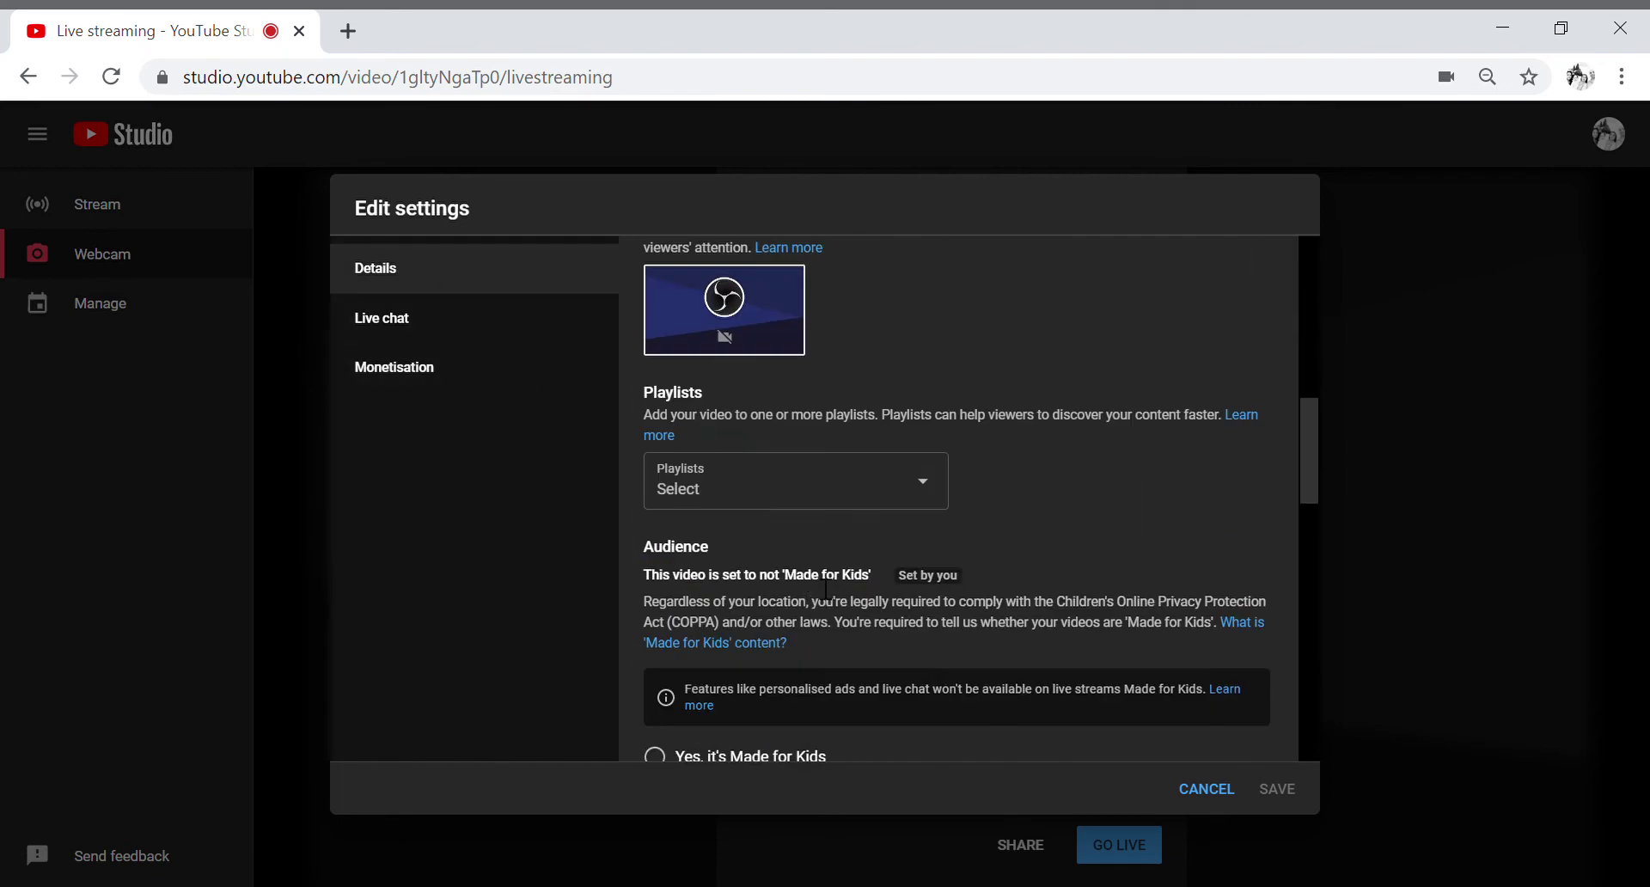
pyautogui.scroll(-10, 866, 602)
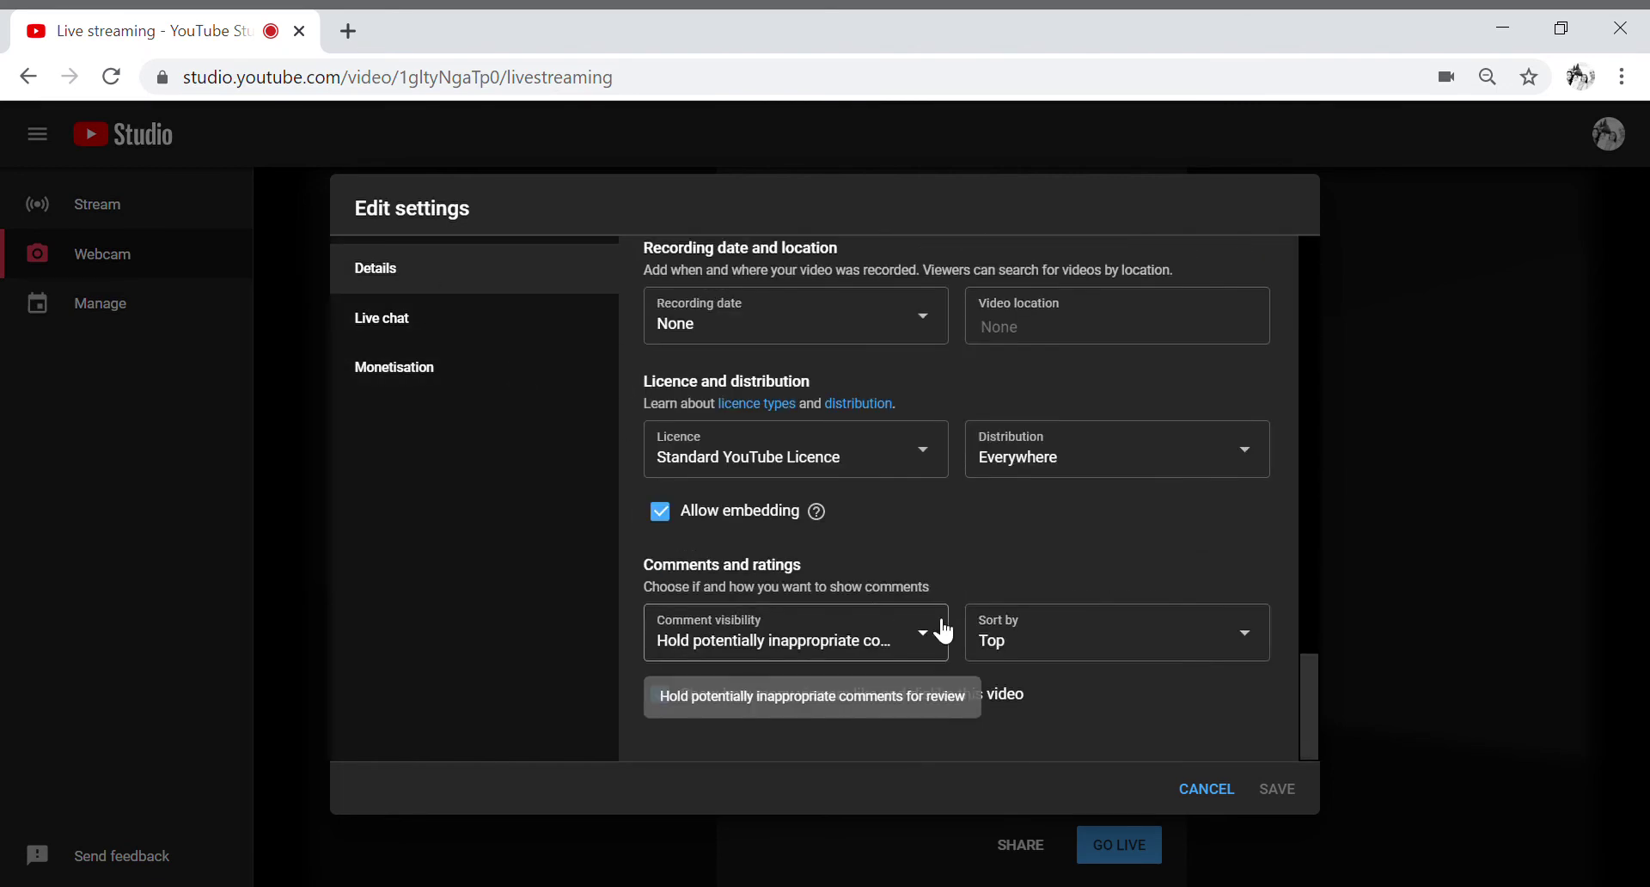
pyautogui.scroll(20, 957, 633)
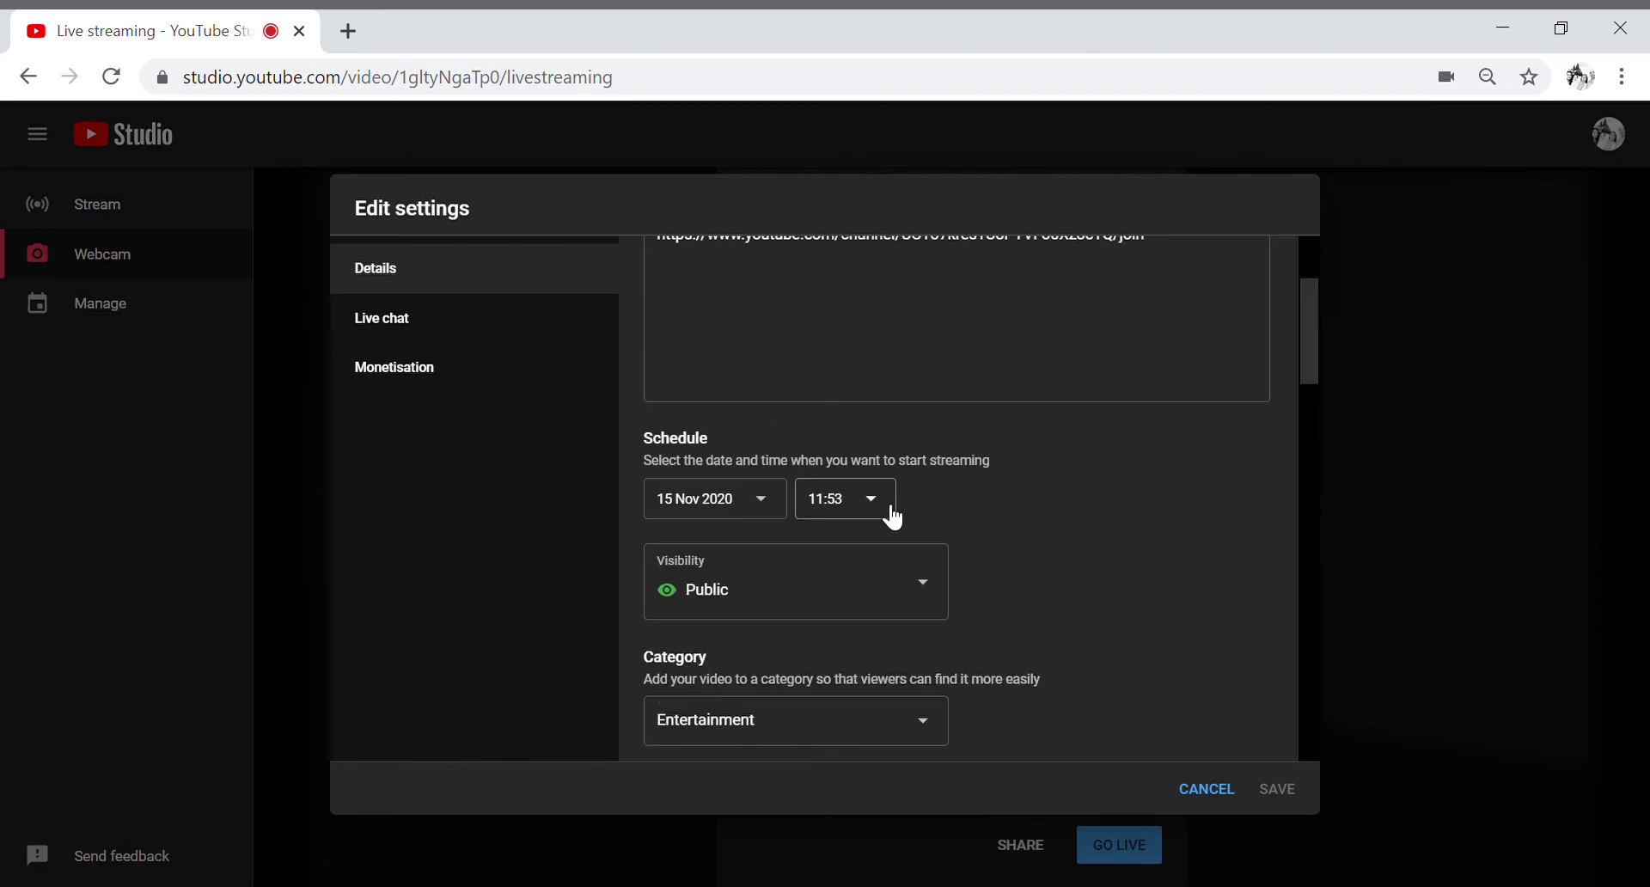
pyautogui.scroll(-14, 894, 493)
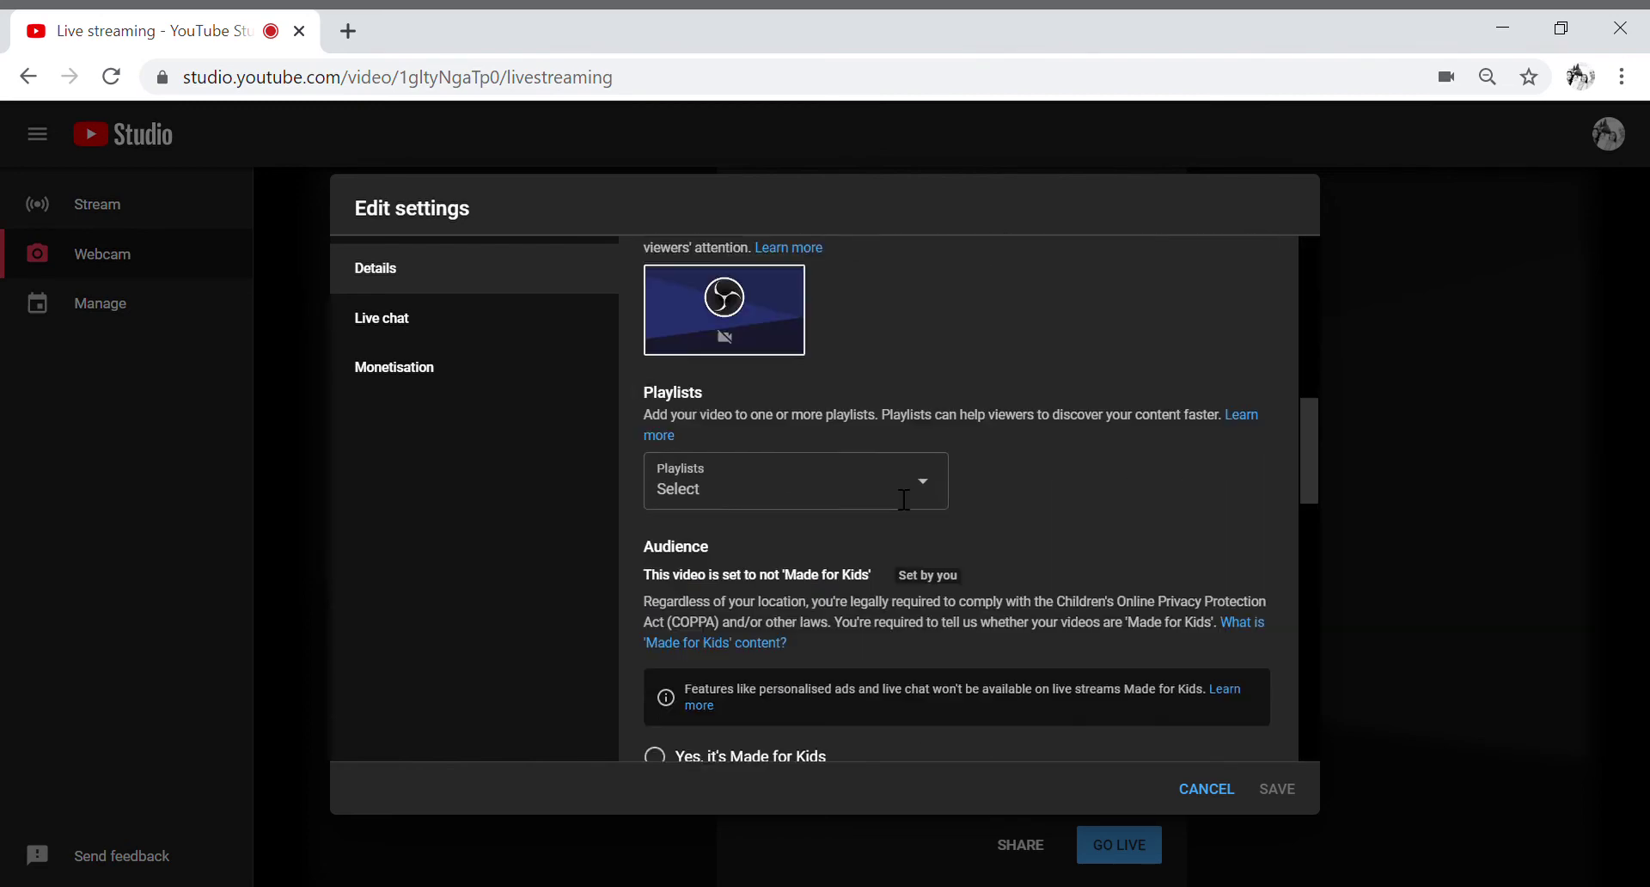
pyautogui.scroll(11, 893, 488)
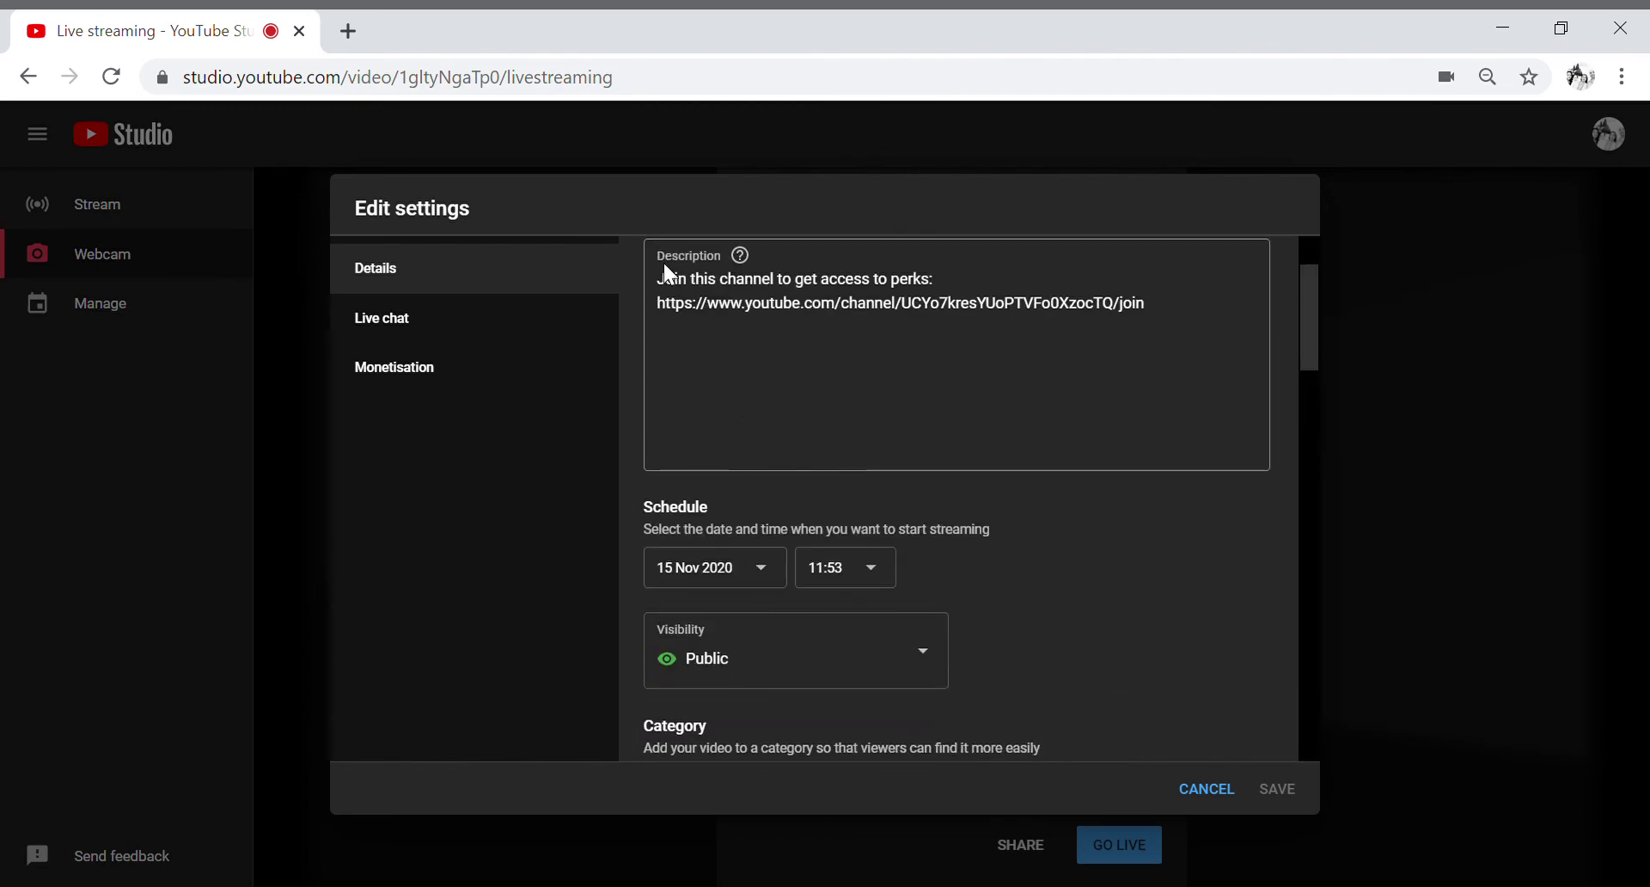
pyautogui.moveTo(665, 258); pyautogui.dragTo(902, 339)
pyautogui.moveTo(1177, 327); pyautogui.dragTo(658, 300)
pyautogui.press('BackSpace')
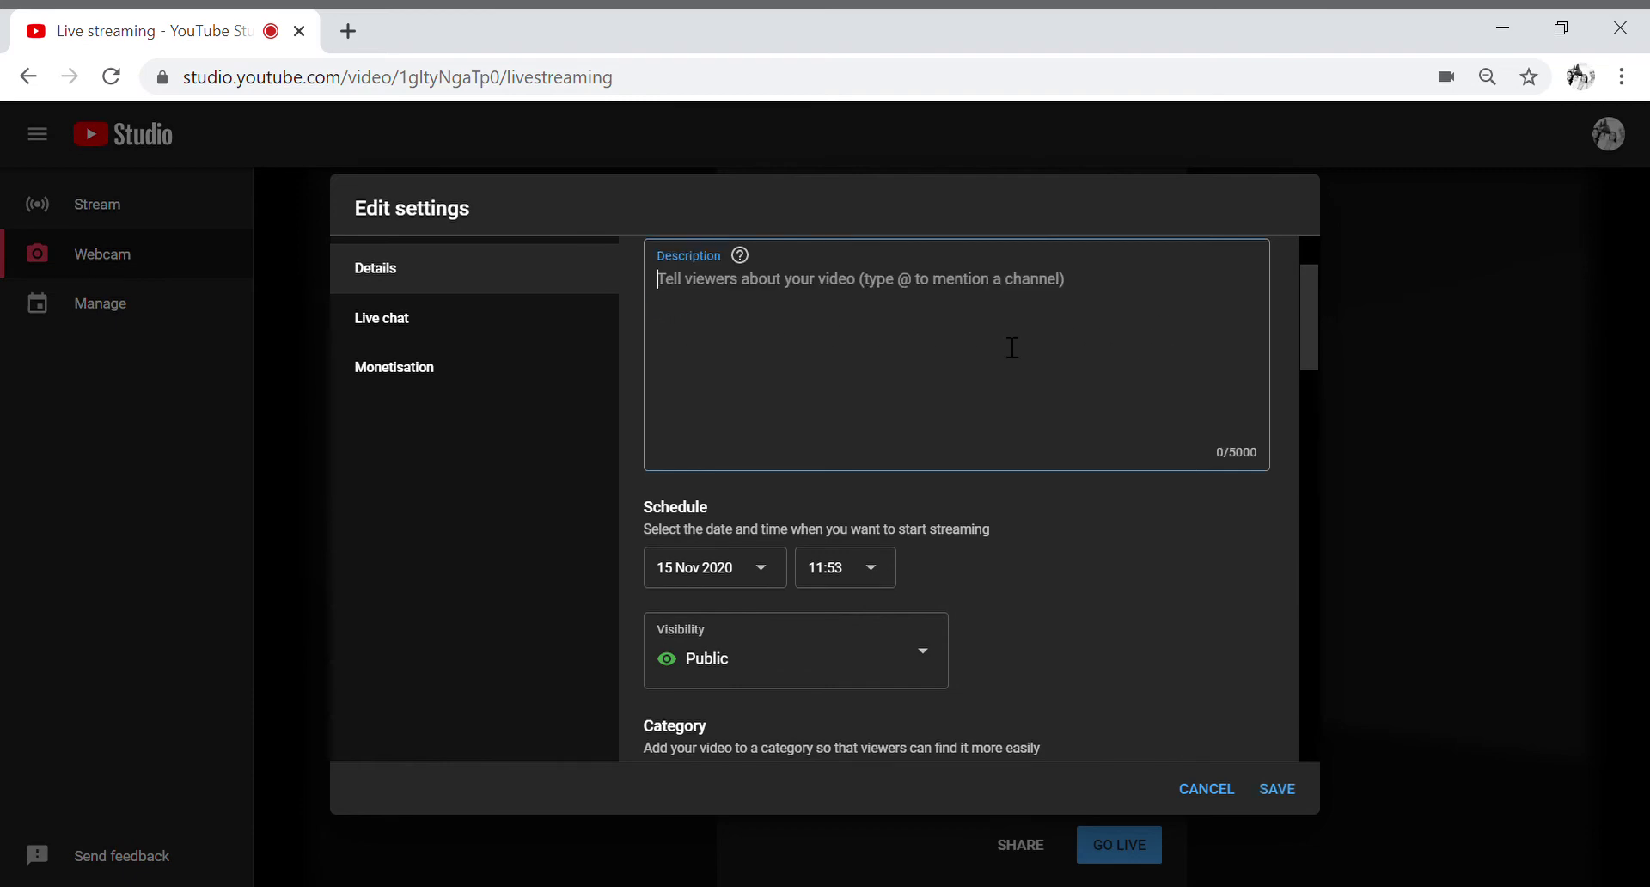
# Step: Choose Change from the thumbnail's options menu to replace the picture
pyautogui.scroll(-10, 1014, 534)
pyautogui.scroll(3, 989, 601)
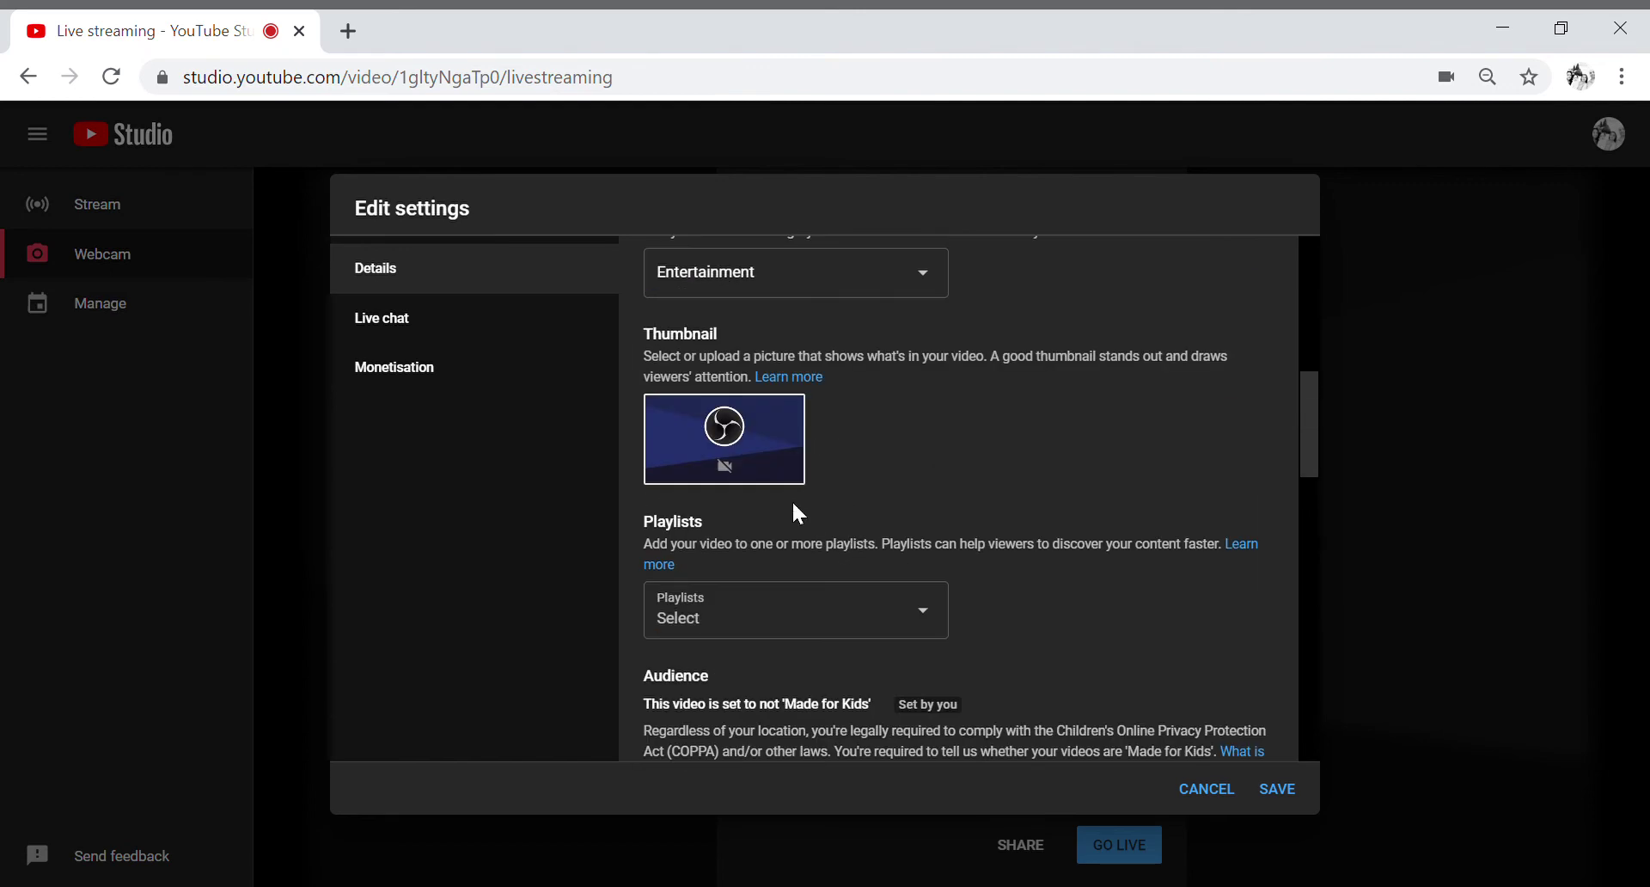
pyautogui.click(786, 418)
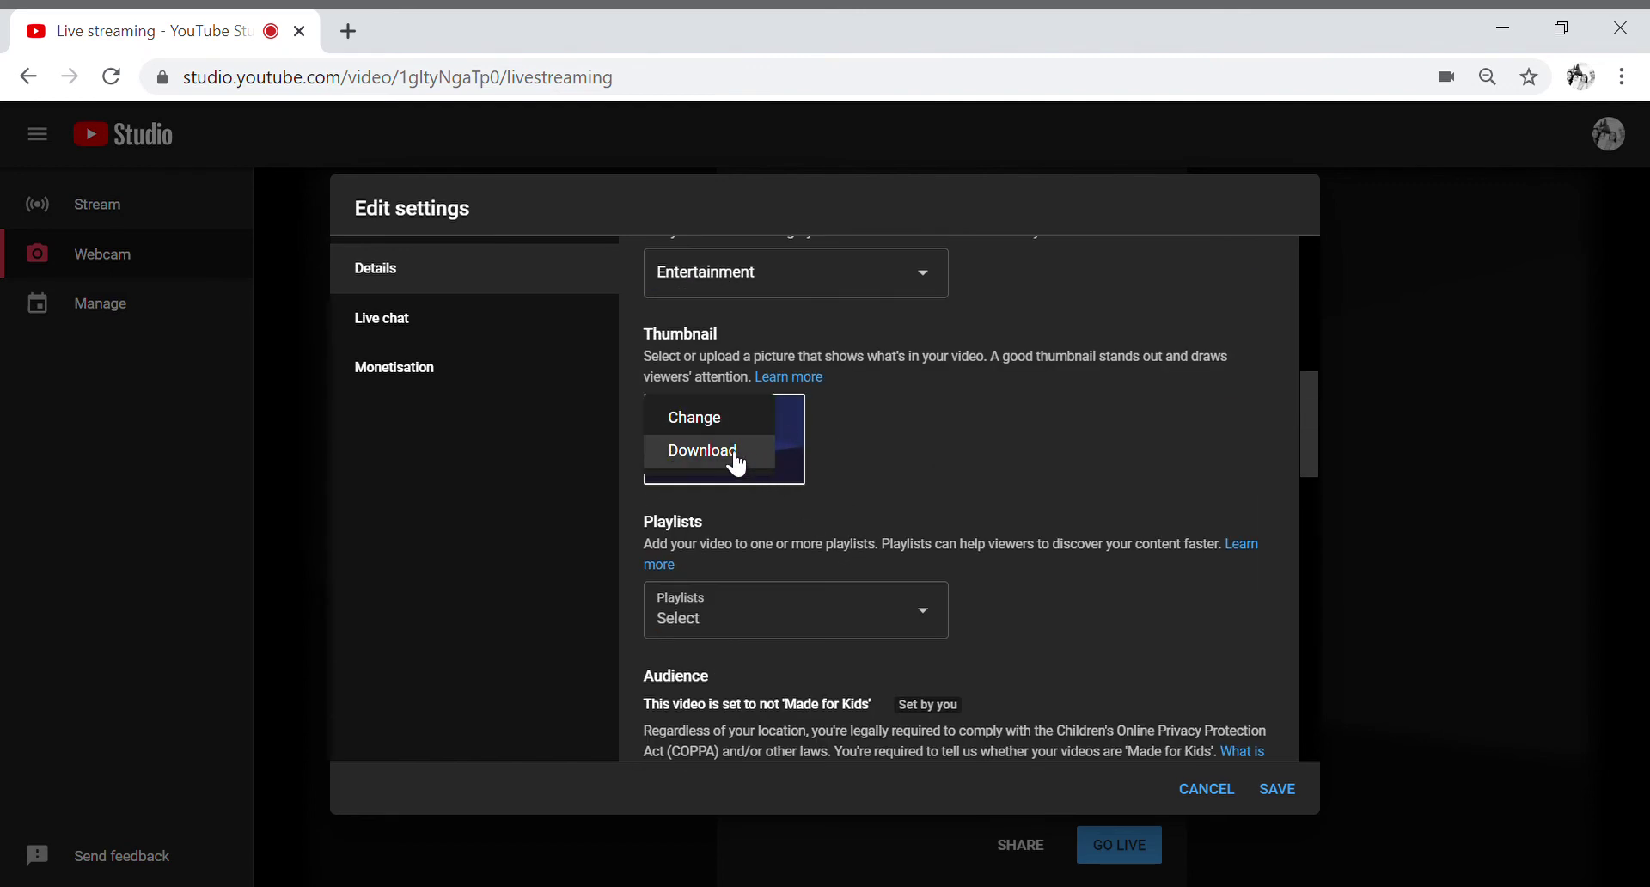
pyautogui.click(726, 427)
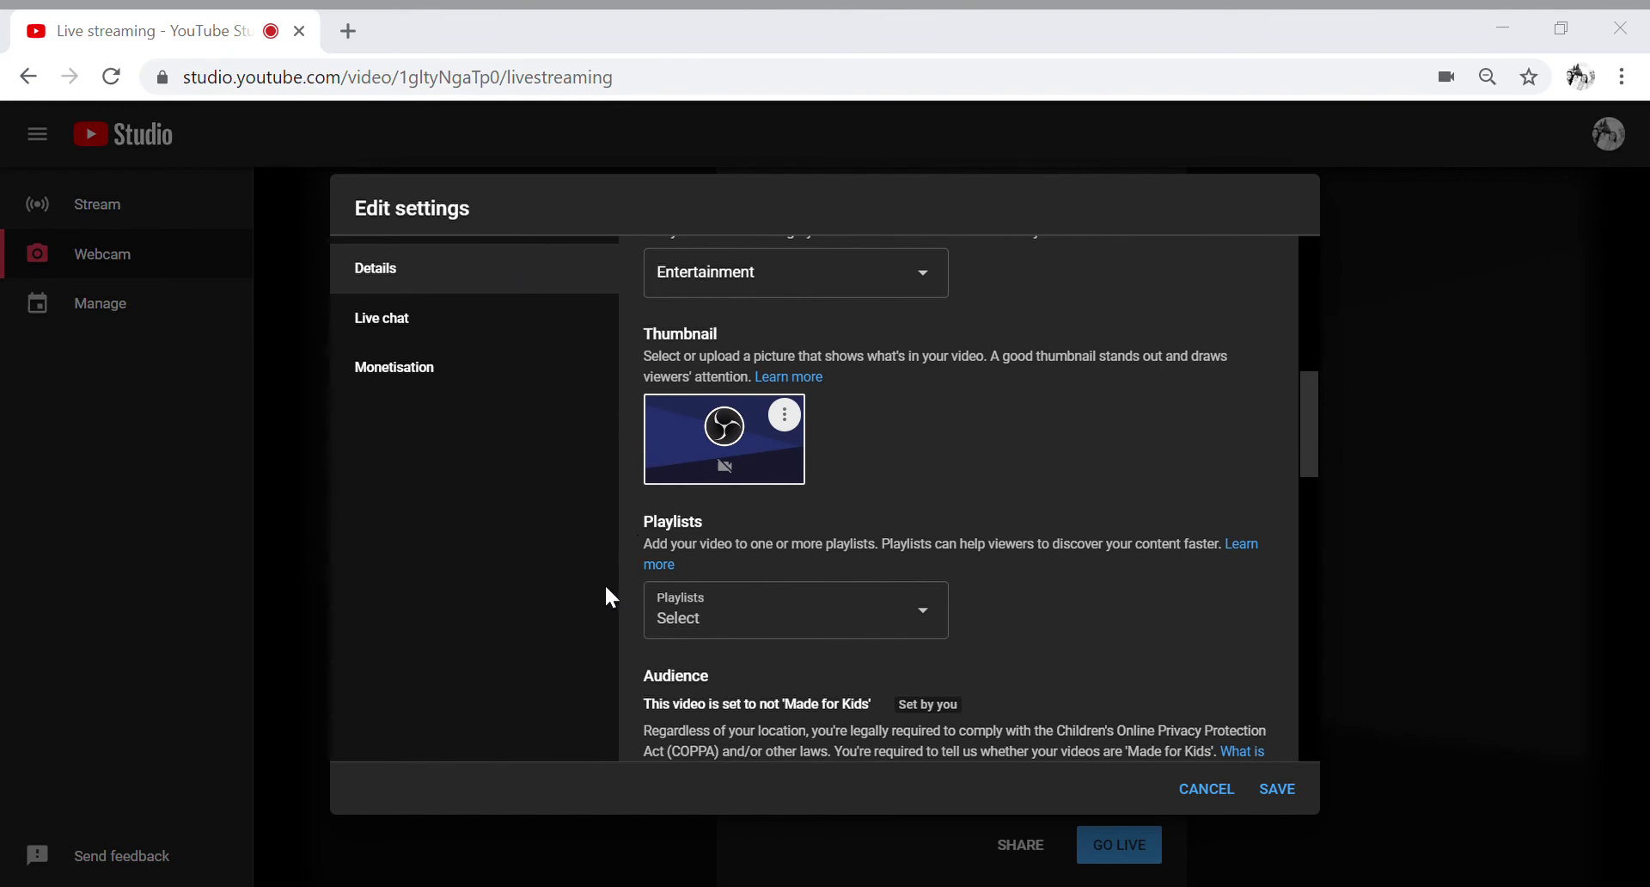
# Step: Set comment visibility to Disable comments and save the stream settings
pyautogui.scroll(-5, 868, 563)
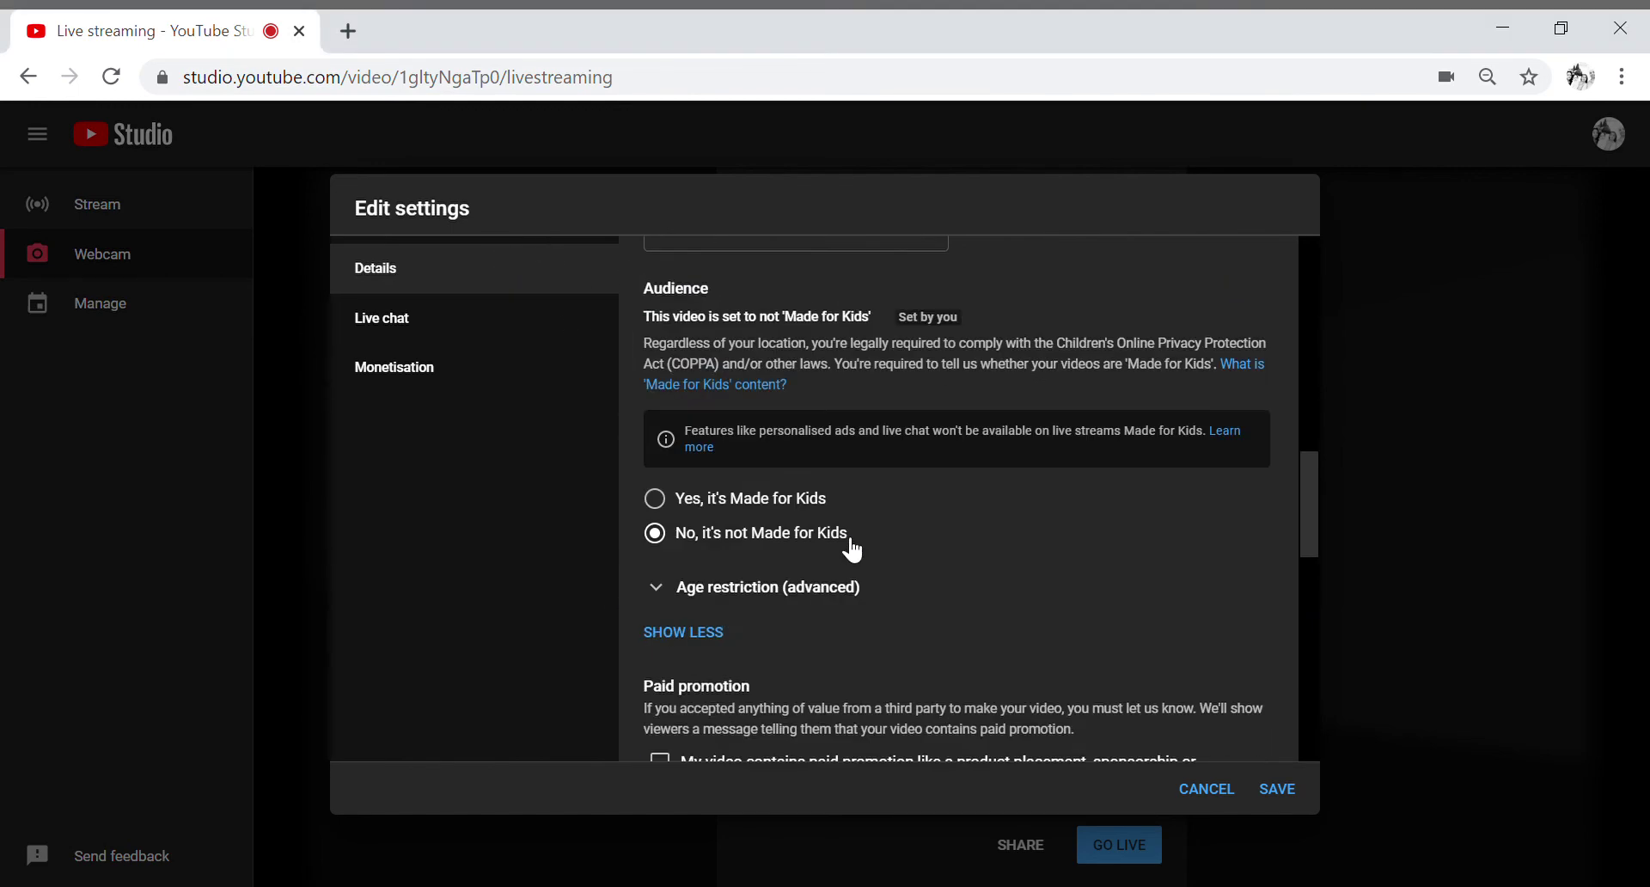
pyautogui.scroll(-6, 851, 550)
pyautogui.scroll(-5, 873, 519)
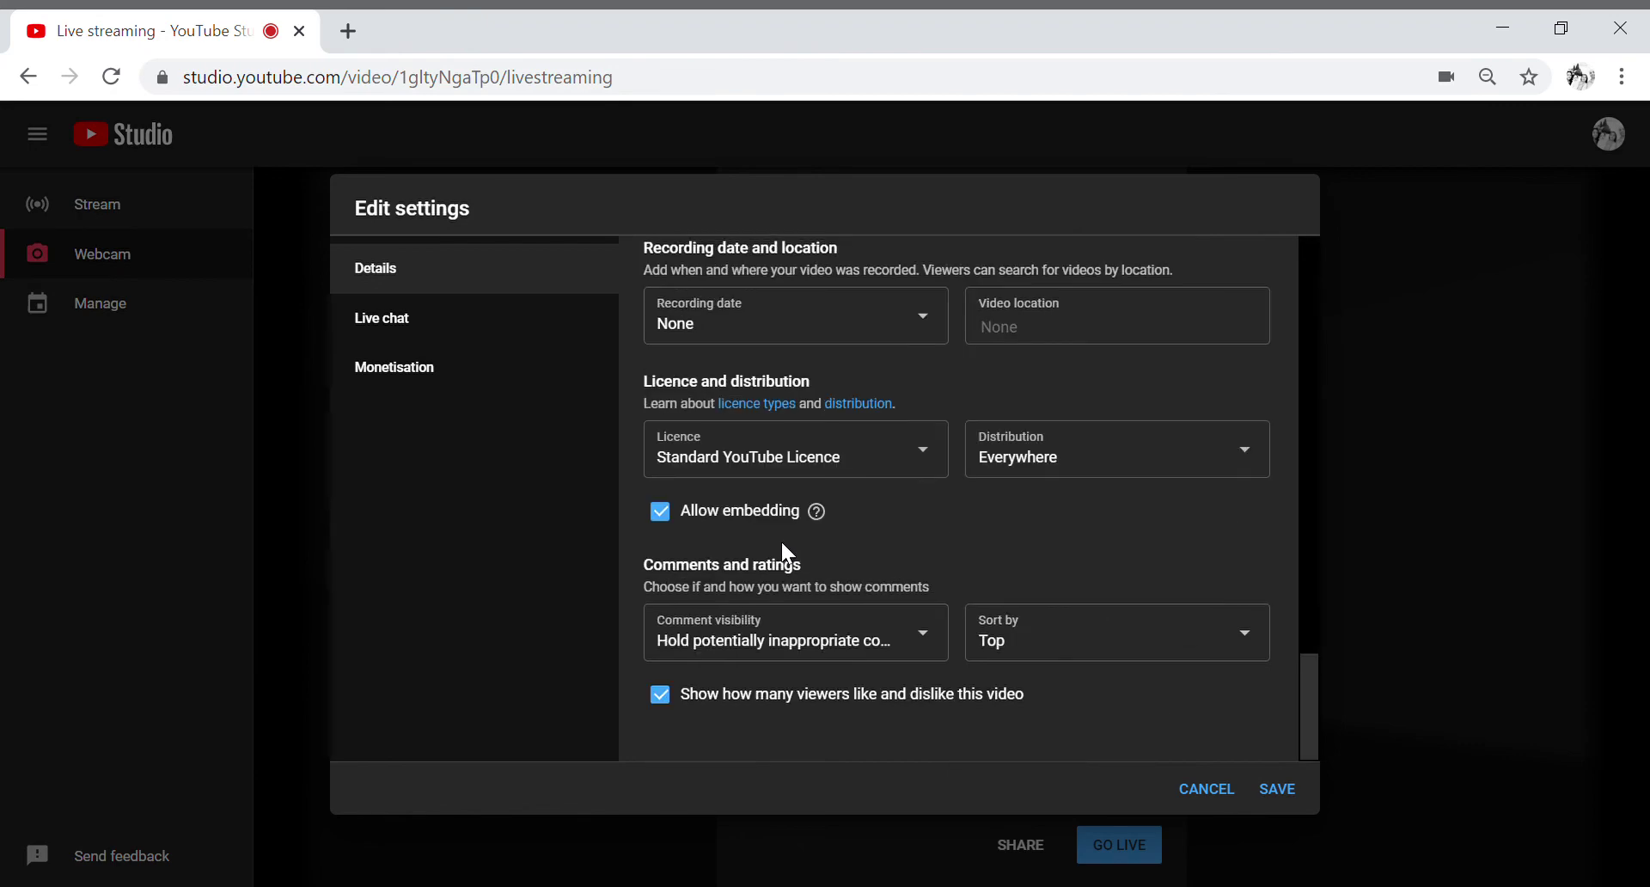
pyautogui.click(924, 649)
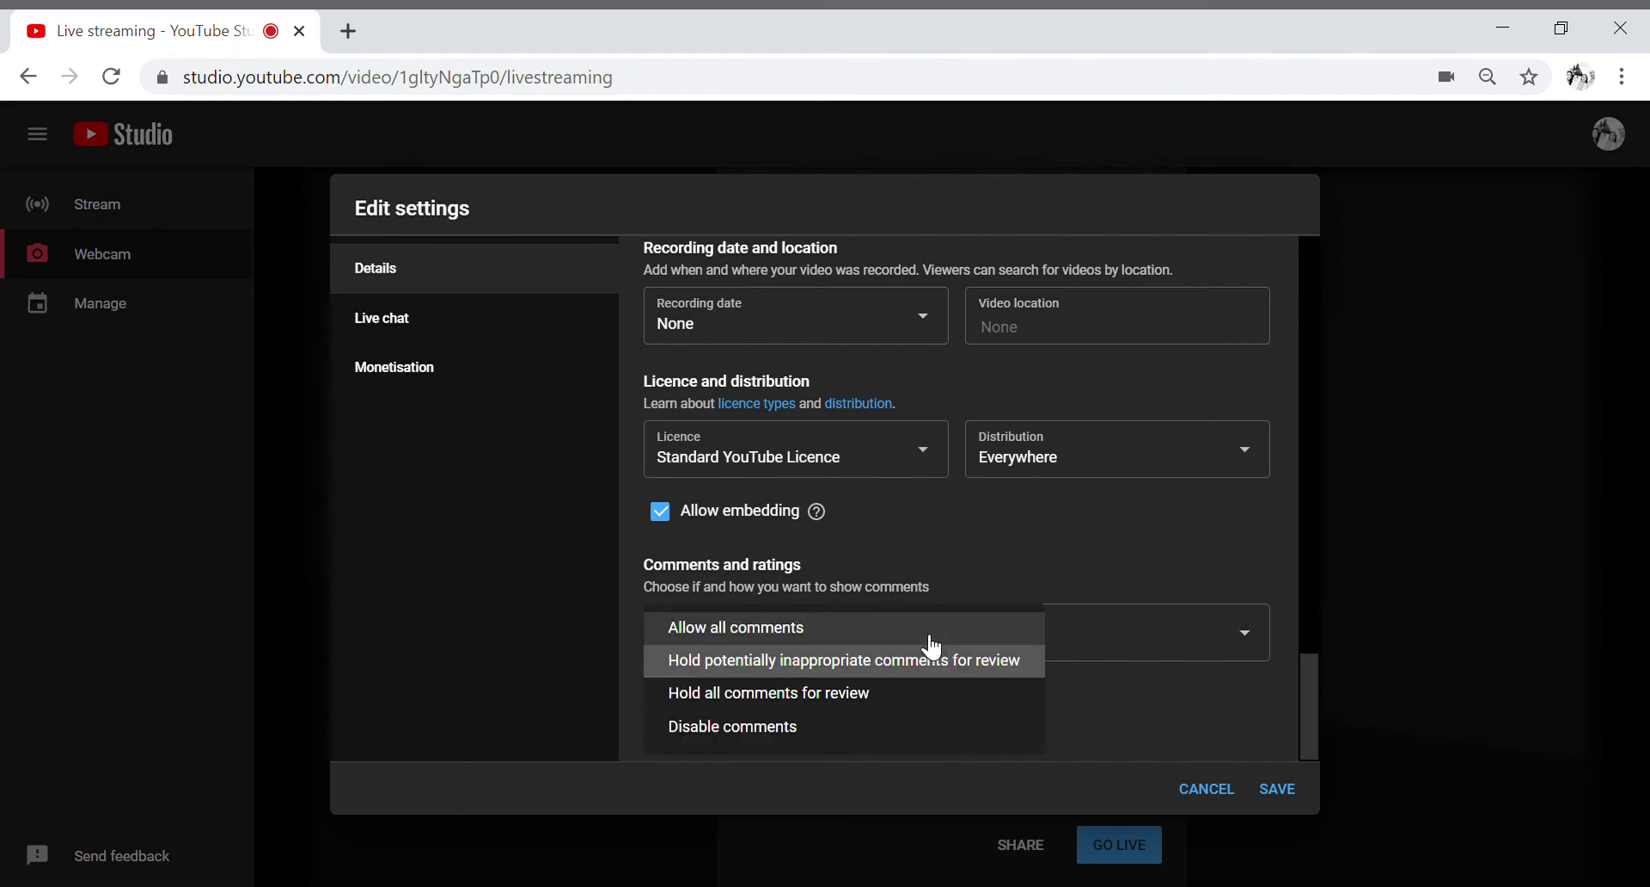
pyautogui.click(778, 731)
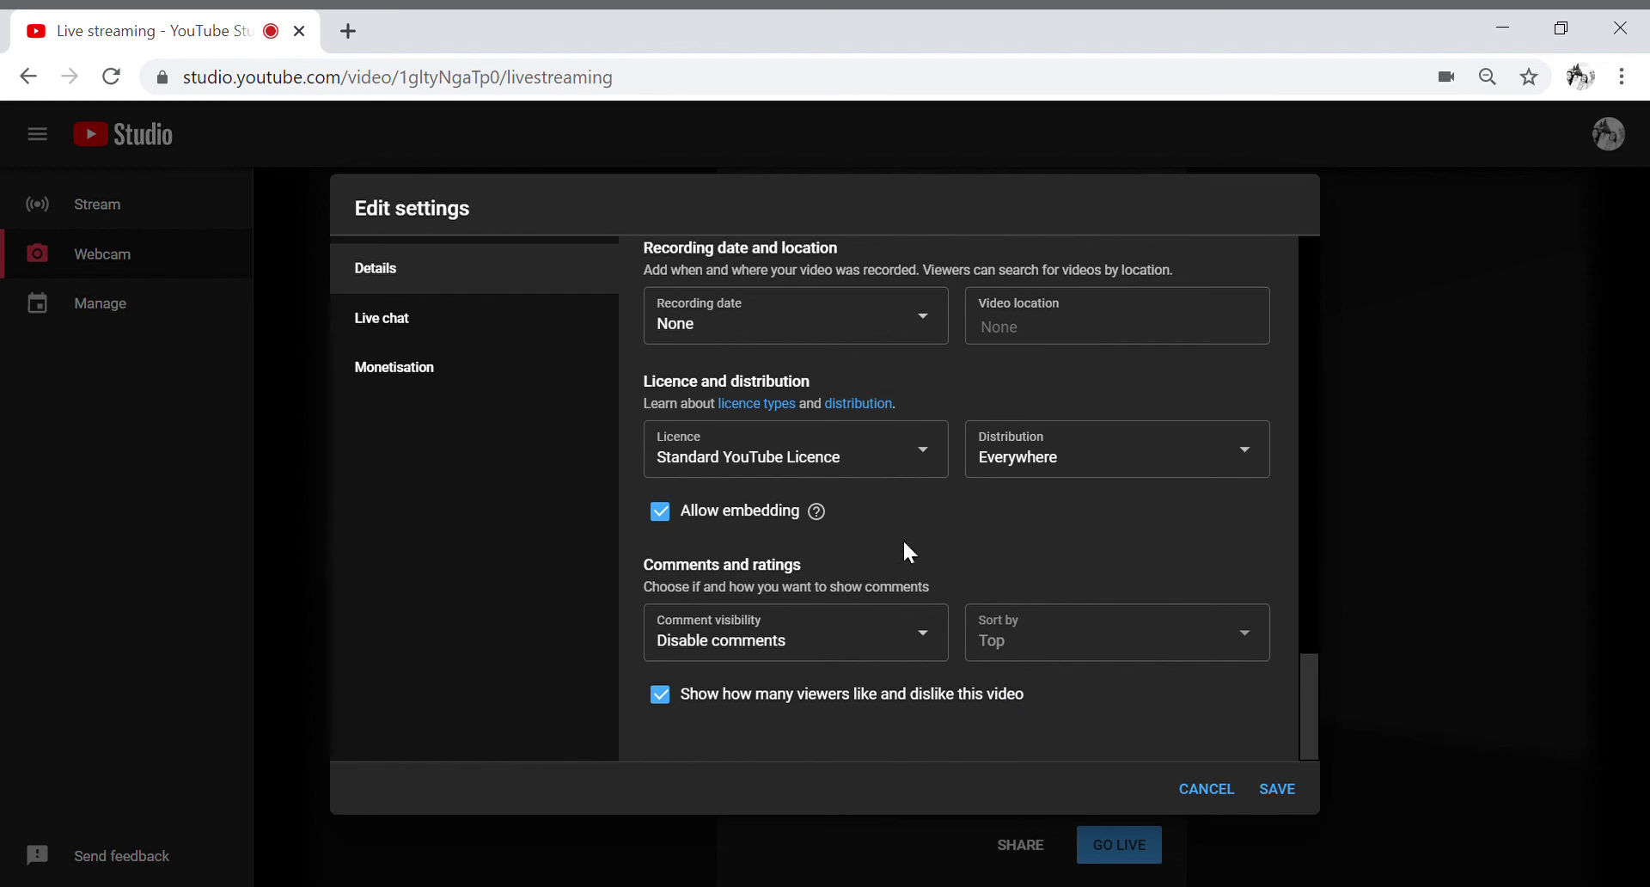
pyautogui.scroll(2, 989, 524)
pyautogui.scroll(-2, 989, 523)
pyautogui.click(1280, 789)
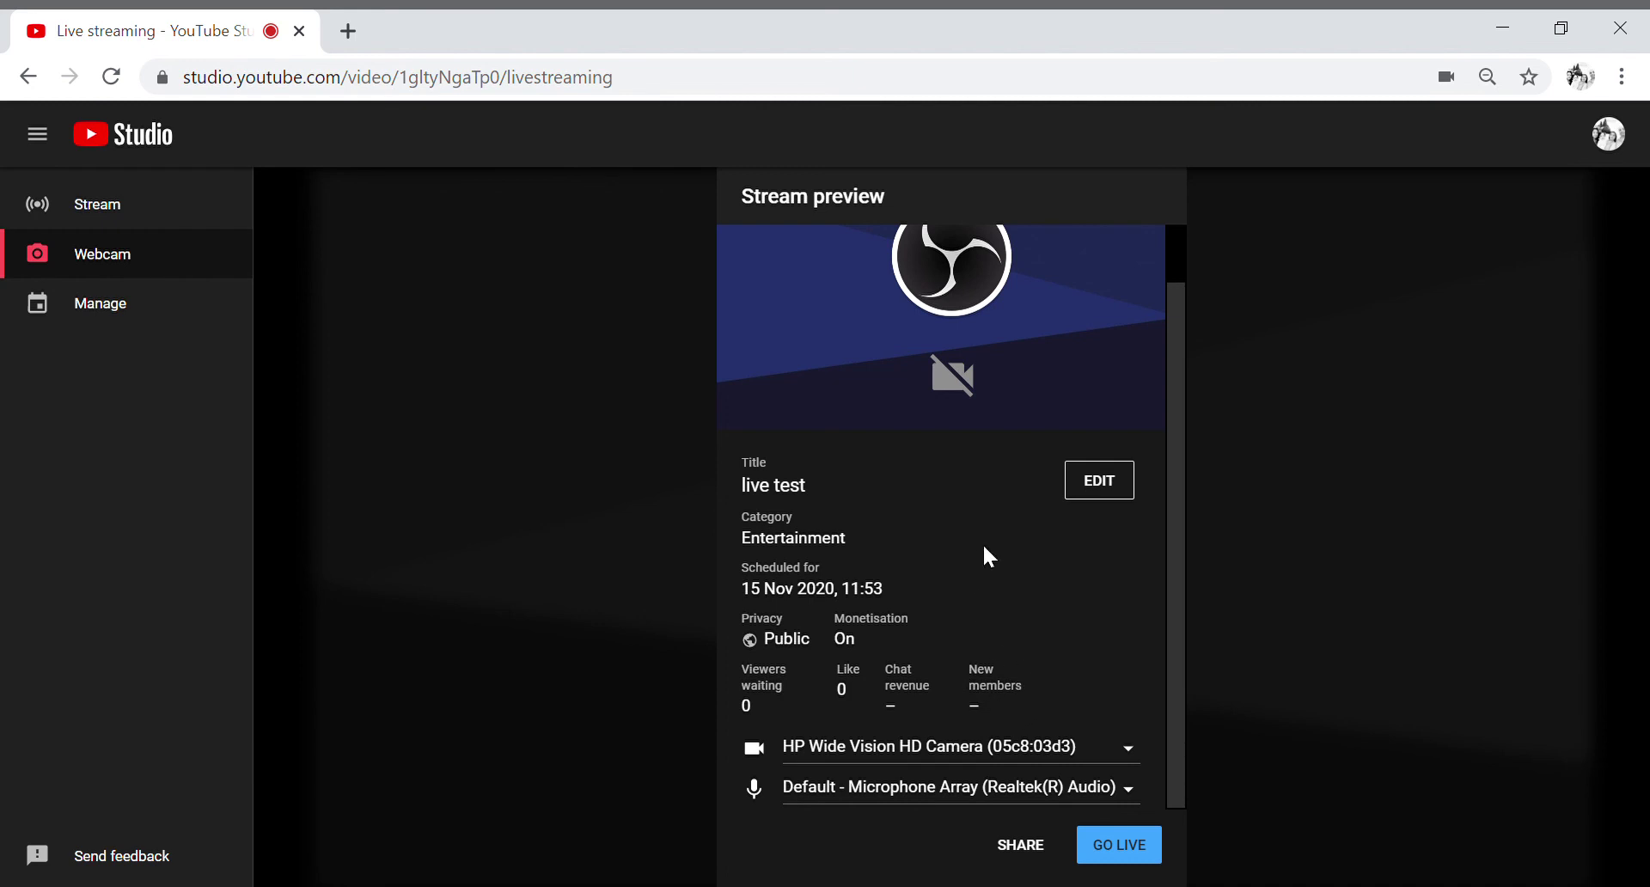
# Step: Review the stream preview and start broadcasting the 'live test' stream
pyautogui.moveTo(951, 338)
pyautogui.click(1128, 847)
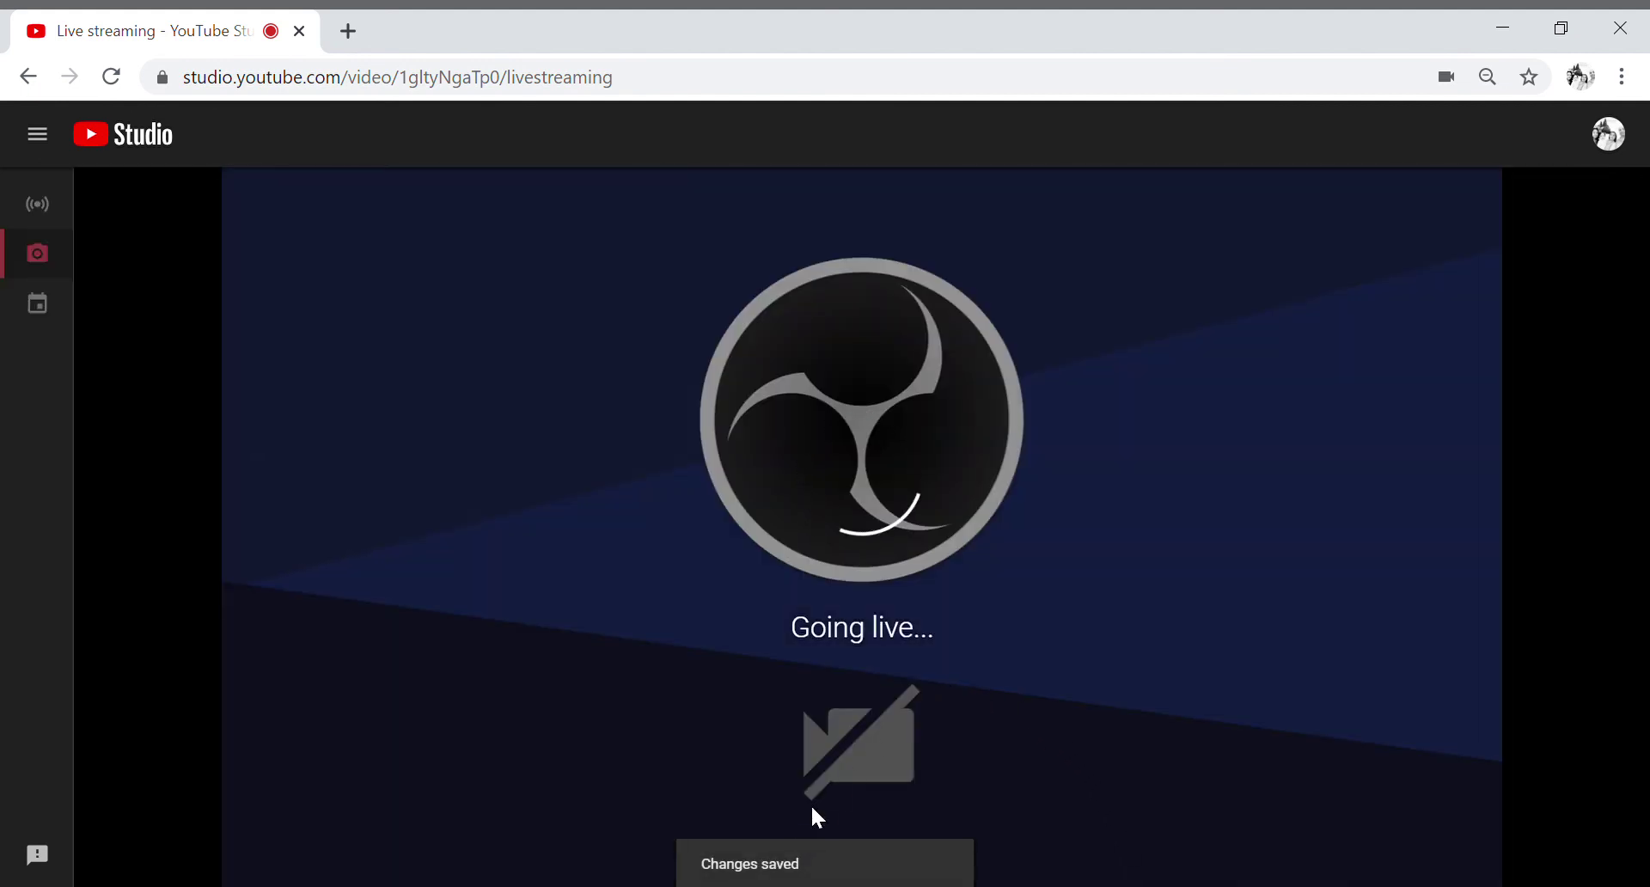
# Step: In a new tab, go to your YouTube channel and play the live test stream
pyautogui.click(347, 31)
pyautogui.click(370, 118)
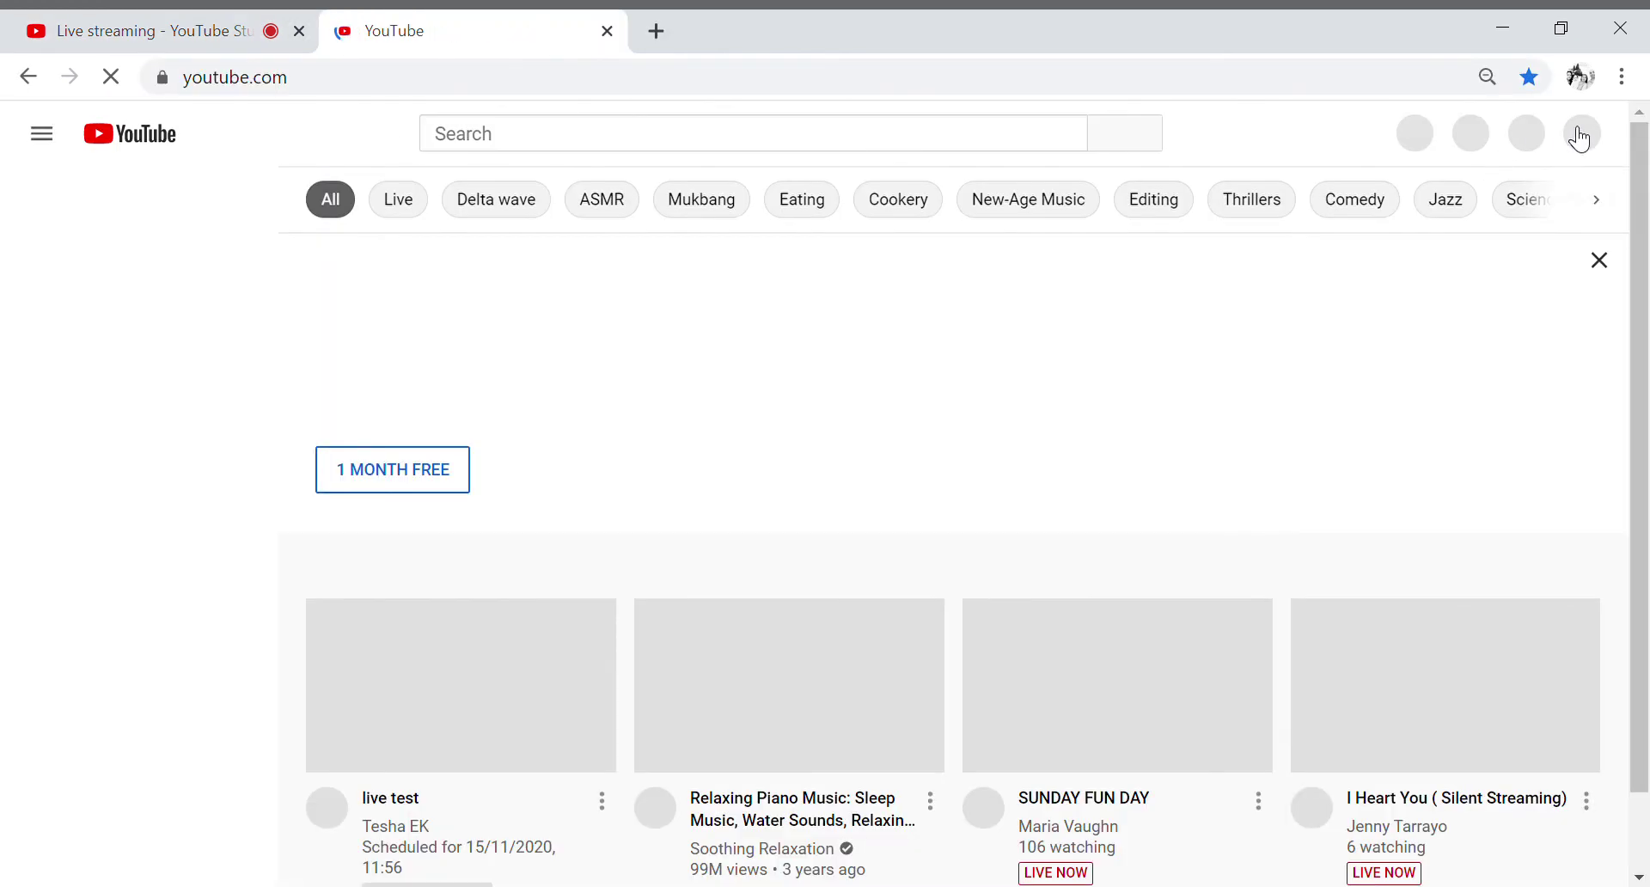
pyautogui.click(1592, 139)
pyautogui.click(1318, 262)
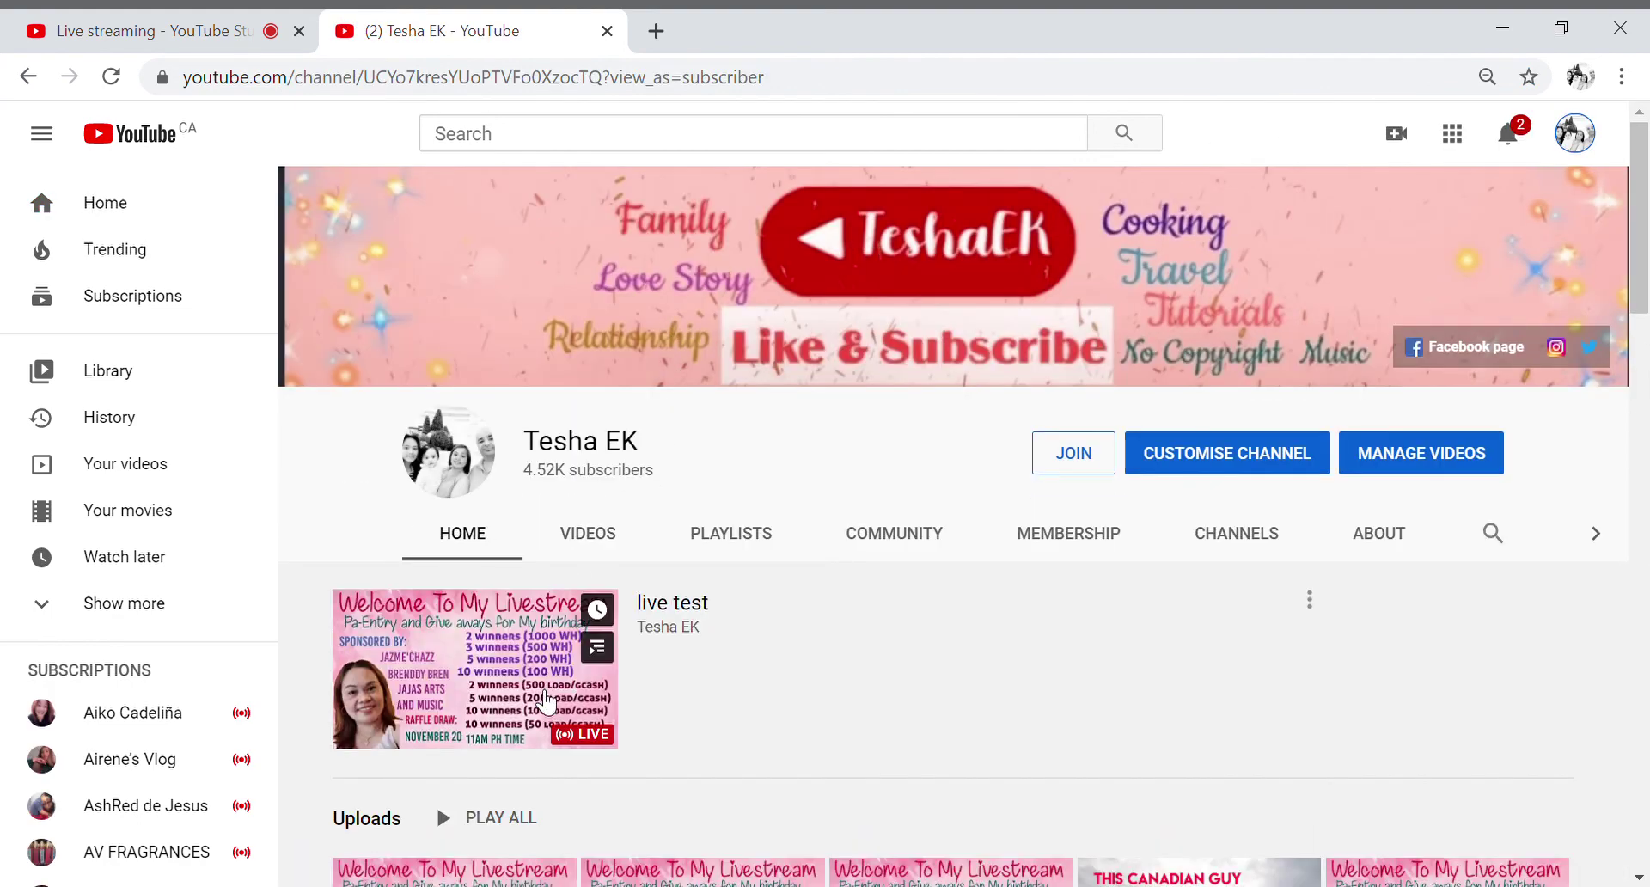
pyautogui.click(547, 700)
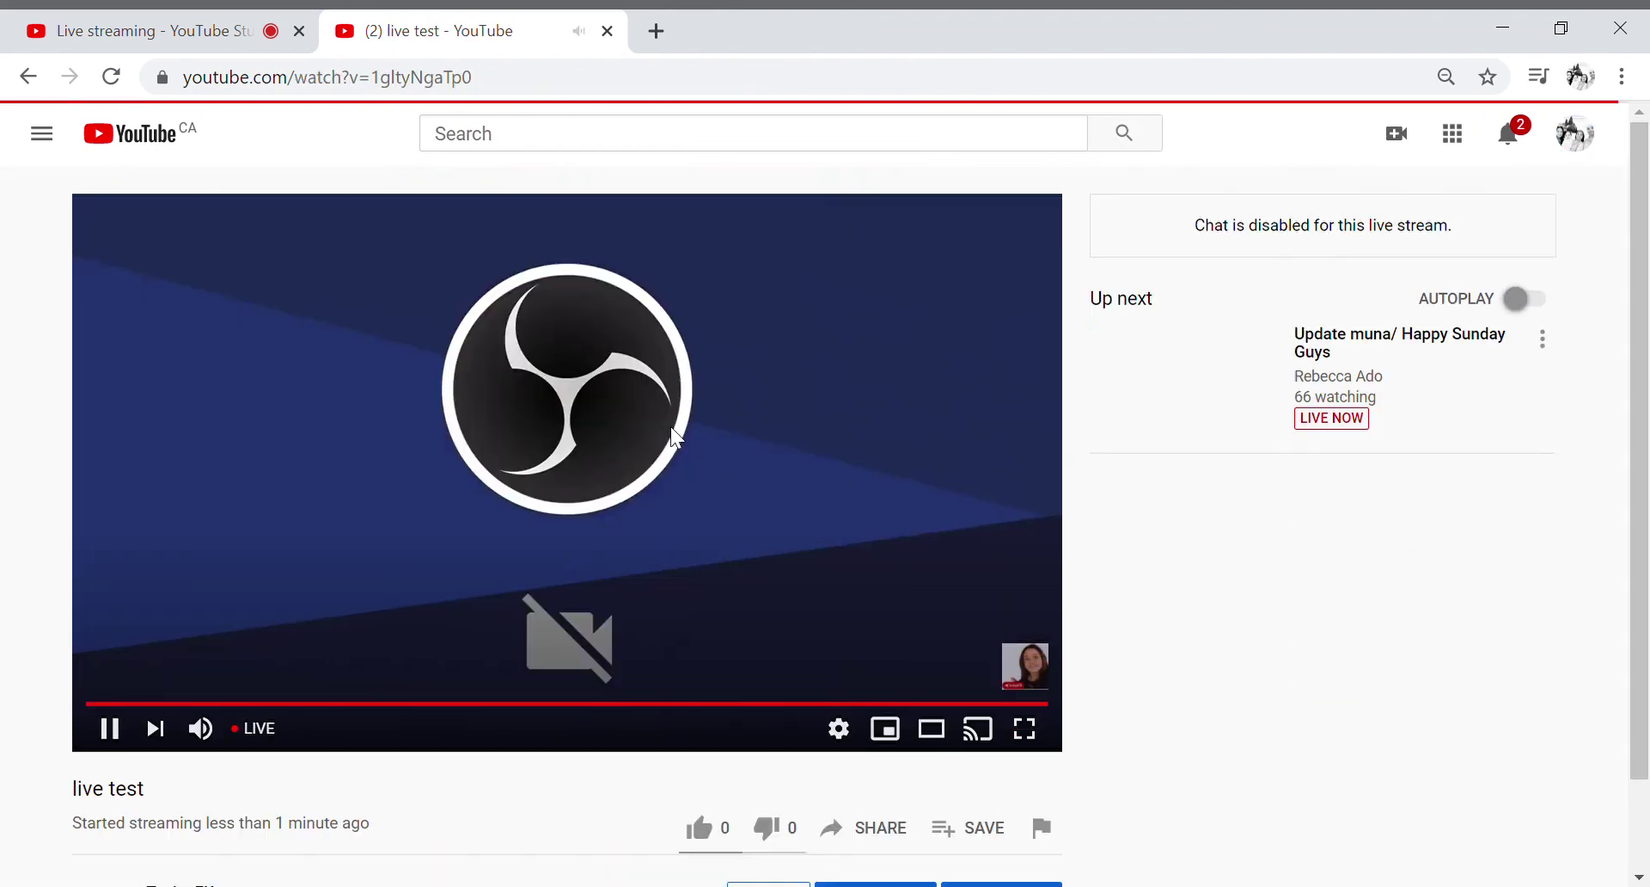